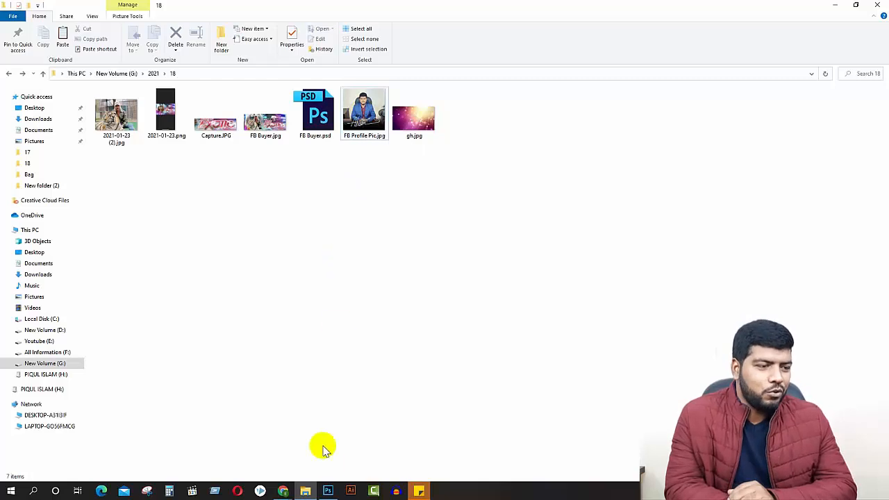
Switch to Photoshop and open the Image Size settings for FB Profile Pic.jpg.
{"action": "left_click", "coordinate": [328, 491]}
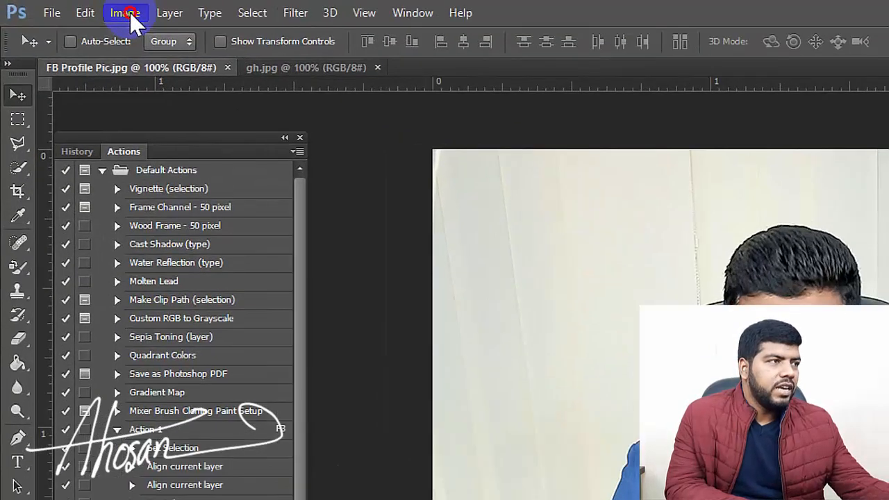
{"action": "left_click", "coordinate": [61, 7]}
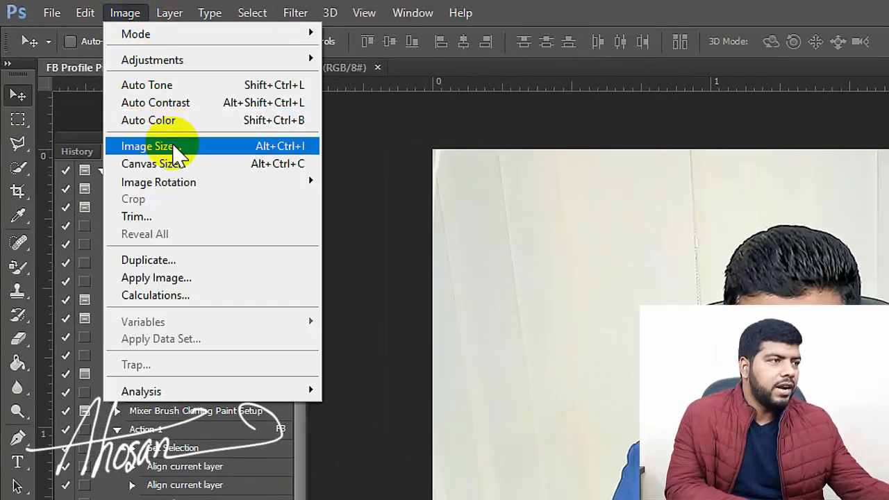
{"action": "left_click", "coordinate": [174, 147]}
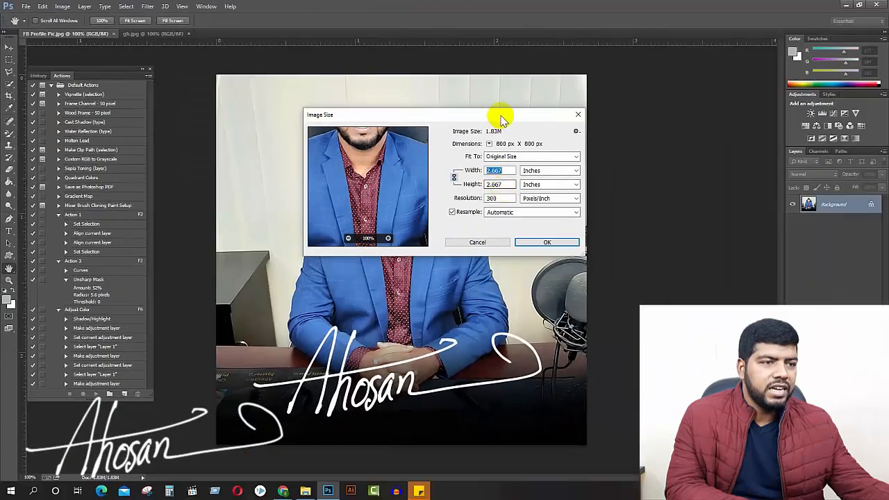
{"action": "left_click_drag", "start_coordinate": [502, 119], "coordinate": [425, 162]}
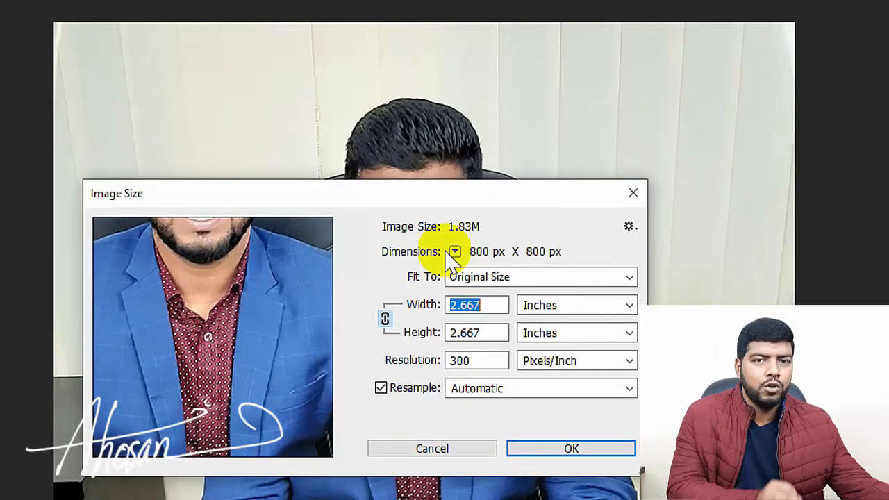
Change the image dimension units to pixels and set the width to 1200 pixels.
{"action": "left_click", "coordinate": [555, 312]}
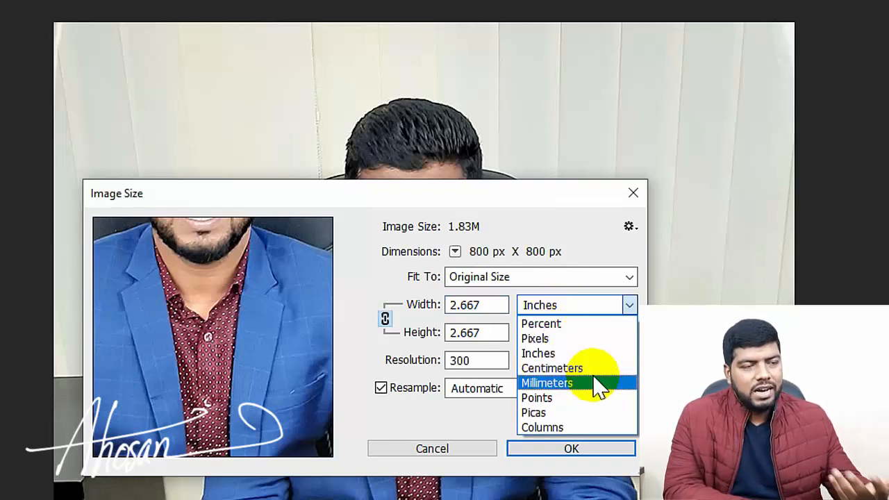
{"action": "left_click", "coordinate": [559, 339]}
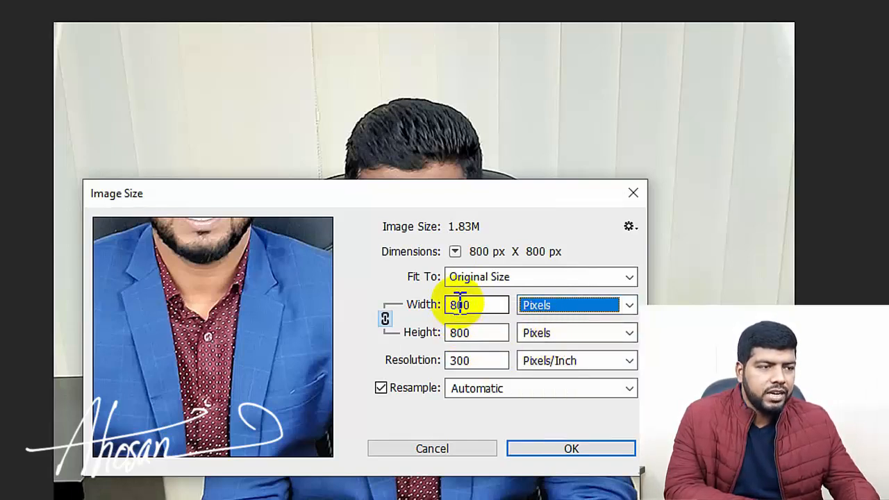
{"action": "left_click_drag", "start_coordinate": [457, 304], "coordinate": [440, 307]}
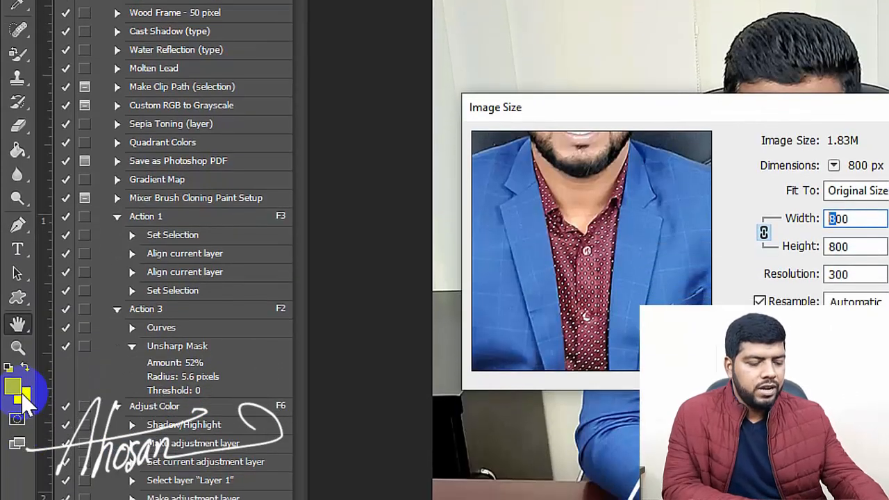
{"action": "type", "text": "12"}
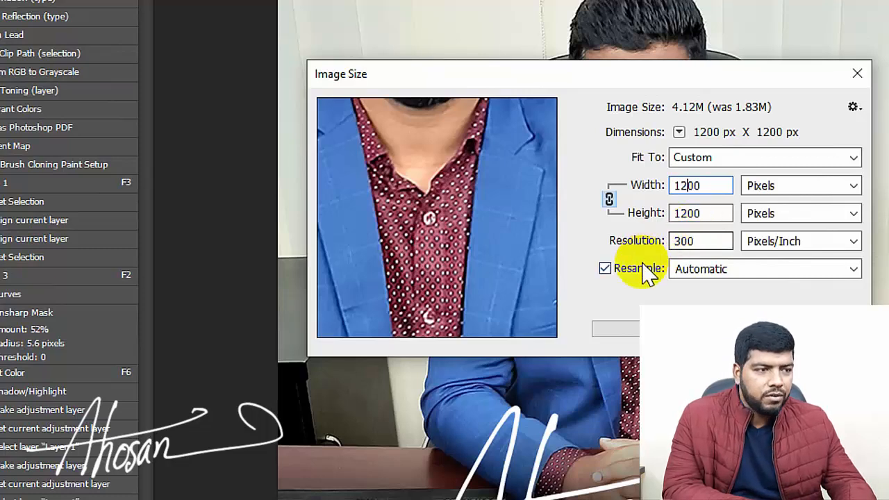
Turn off resampling for the image and set its width to 1200 inches.
{"action": "left_click", "coordinate": [604, 271]}
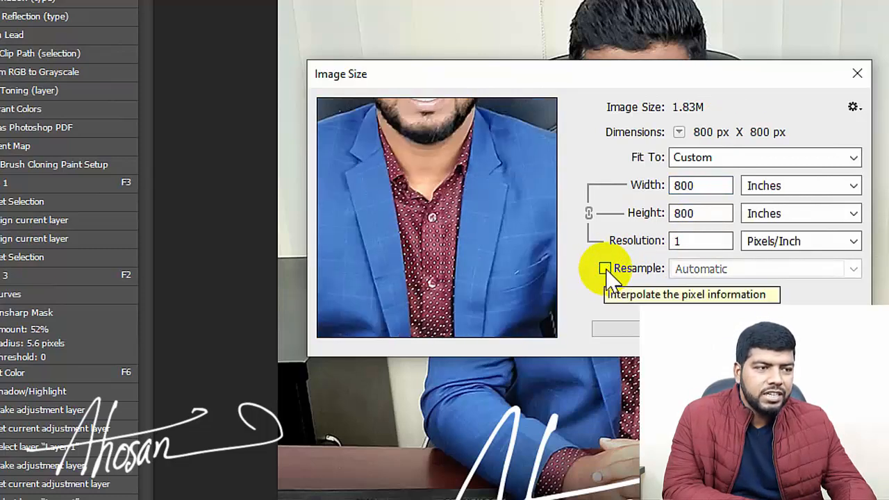
{"action": "left_click_drag", "start_coordinate": [699, 186], "coordinate": [591, 178]}
{"action": "type", "text": "1200"}
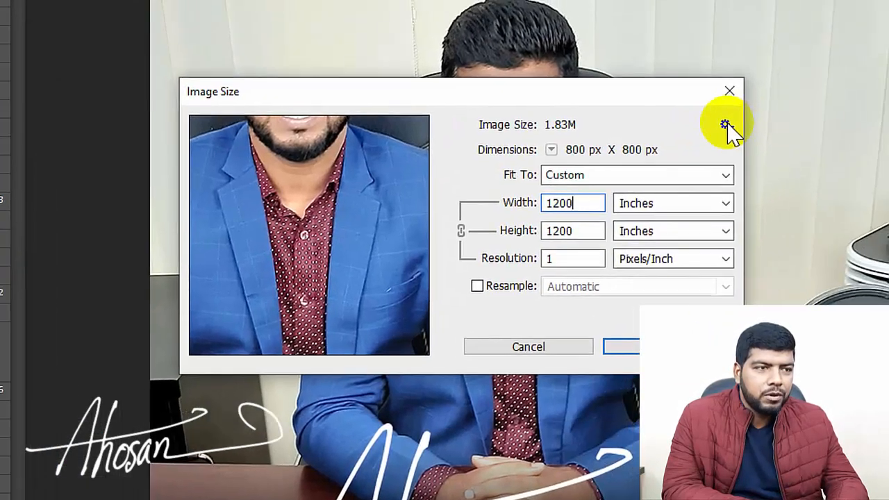
{"action": "left_click", "coordinate": [791, 109]}
{"action": "left_click", "coordinate": [645, 140]}
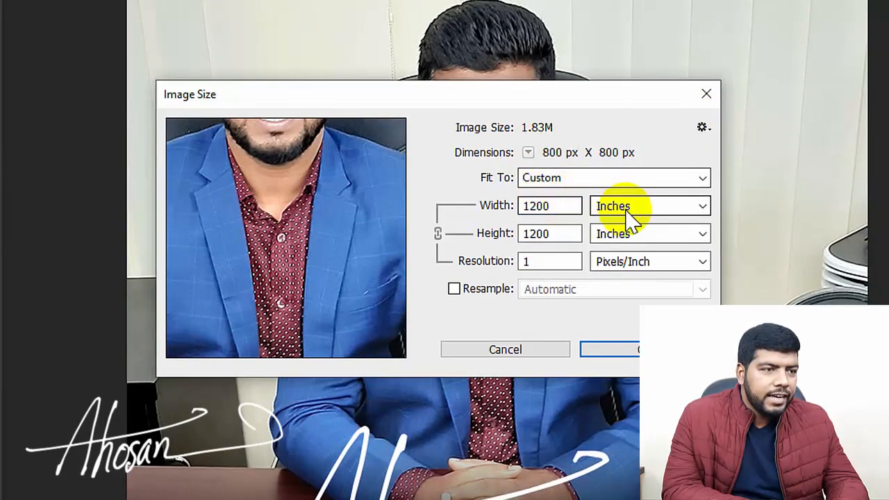
Fit the image to Auto Resolution with a 133 lines/inch screen and Good quality.
{"action": "left_click", "coordinate": [586, 179]}
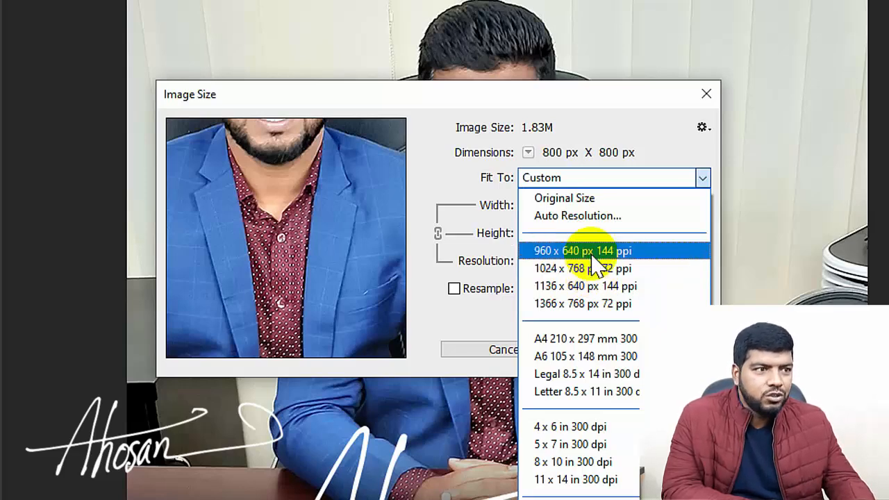
{"action": "left_click", "coordinate": [589, 216]}
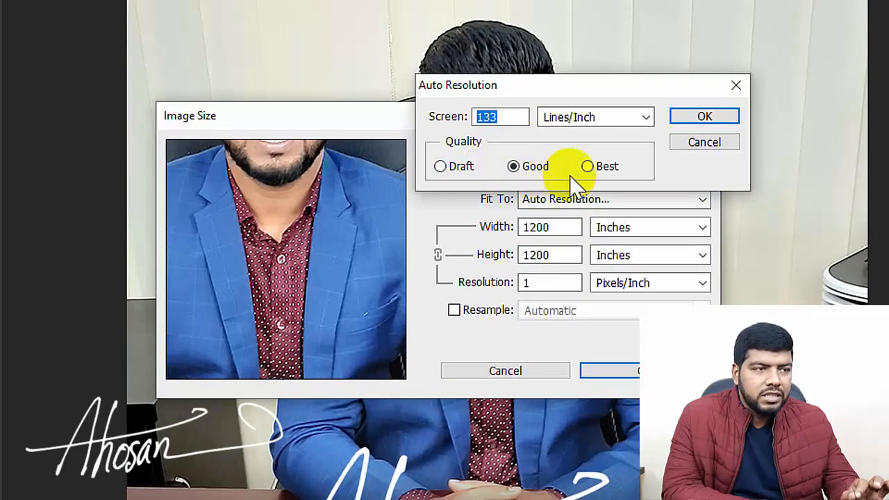
{"action": "left_click", "coordinate": [692, 120]}
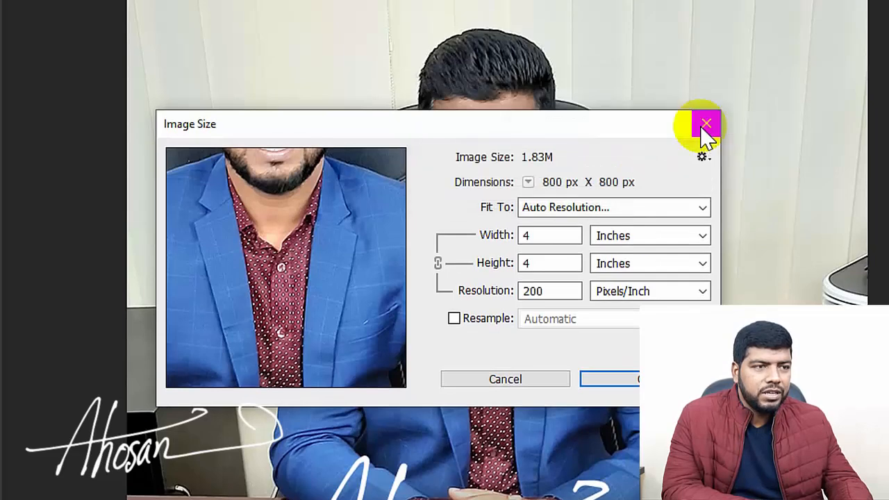
Set the image width to 10 inches.
{"action": "left_click", "coordinate": [621, 237]}
{"action": "left_click", "coordinate": [622, 237]}
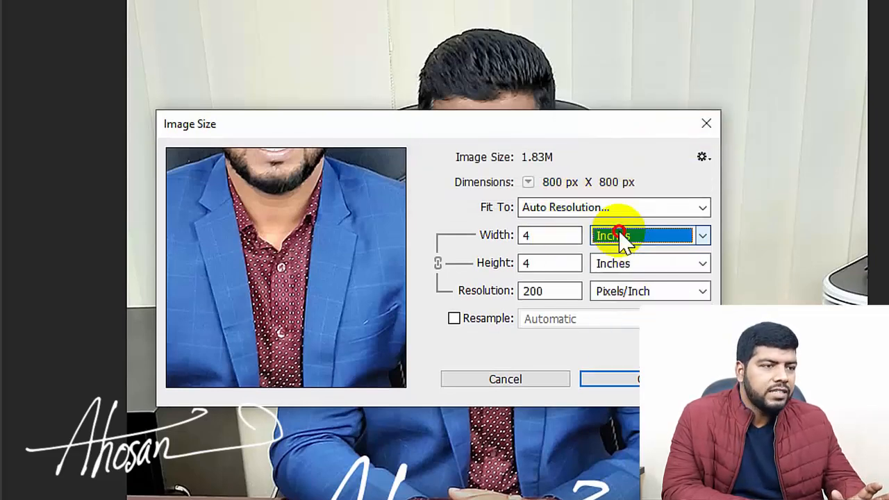
{"action": "left_click_drag", "start_coordinate": [566, 235], "coordinate": [113, 215]}
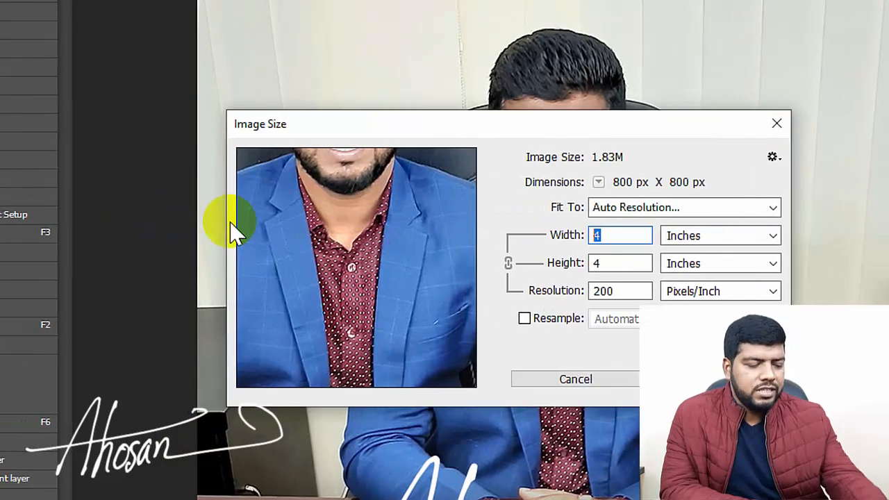
{"action": "type", "text": "10"}
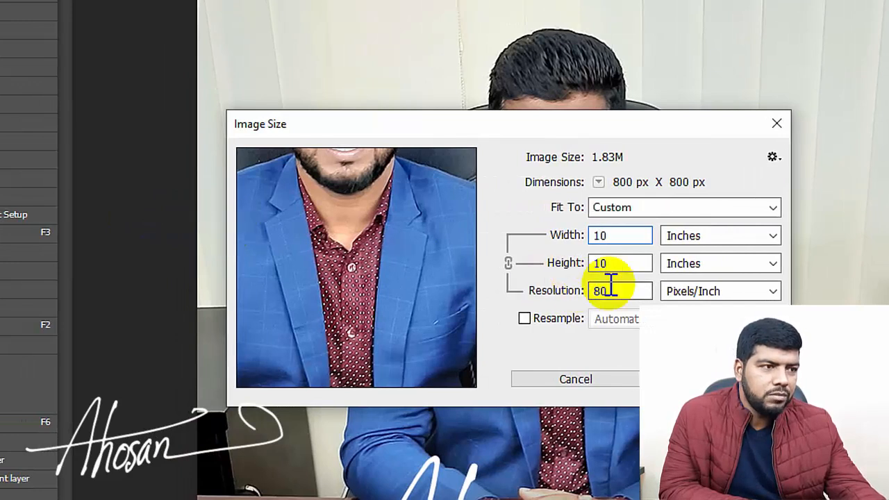
Turn resampling back on with the Automatic method and apply the image size settings.
{"action": "left_click", "coordinate": [529, 321]}
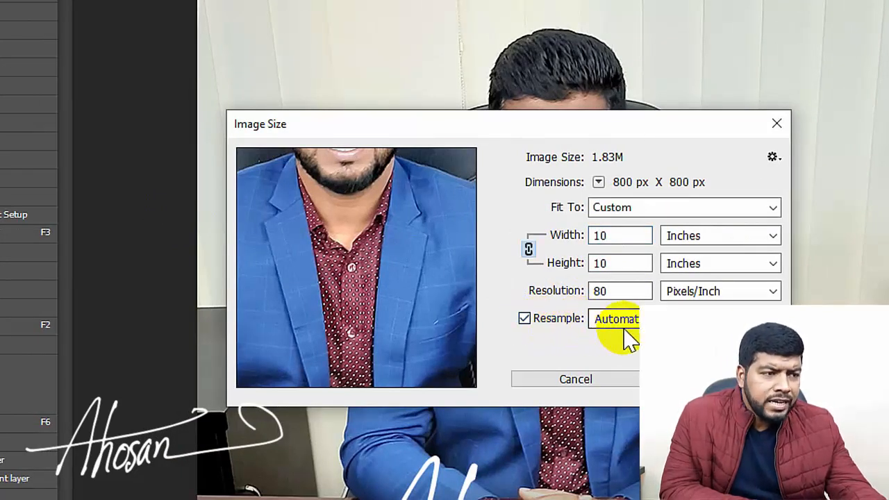
{"action": "left_click", "coordinate": [669, 316]}
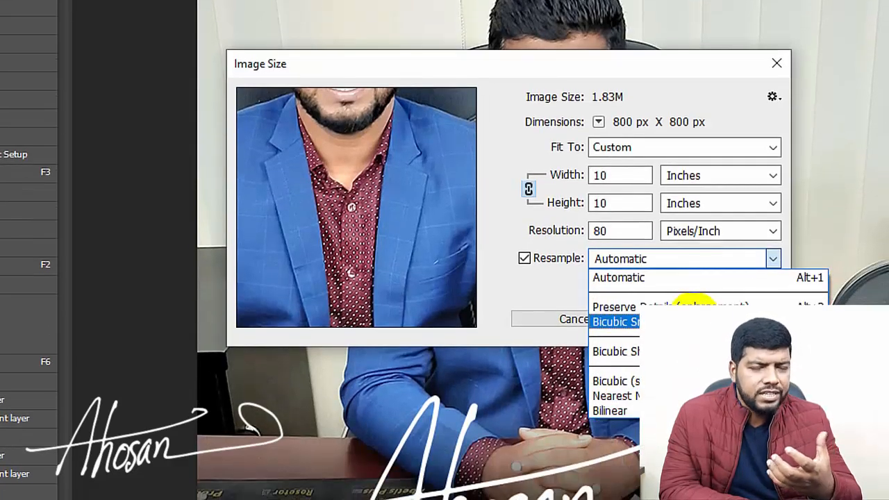
{"action": "left_click", "coordinate": [522, 227]}
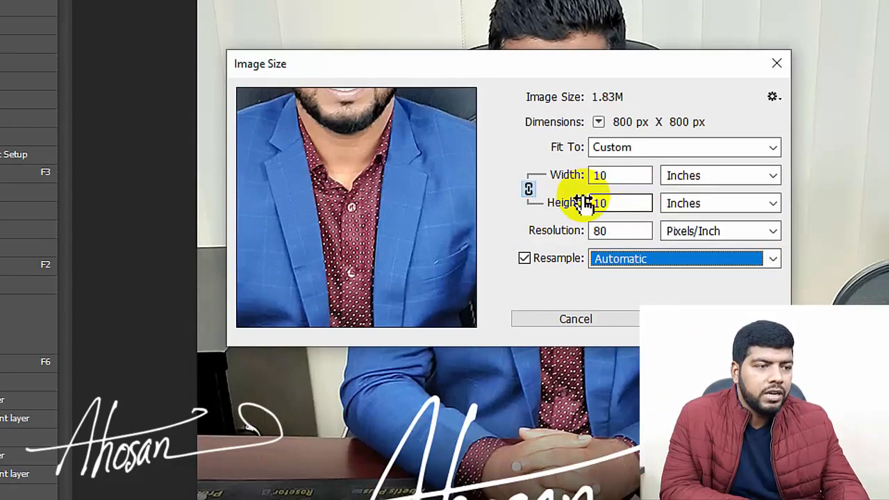
{"action": "left_click", "coordinate": [704, 314]}
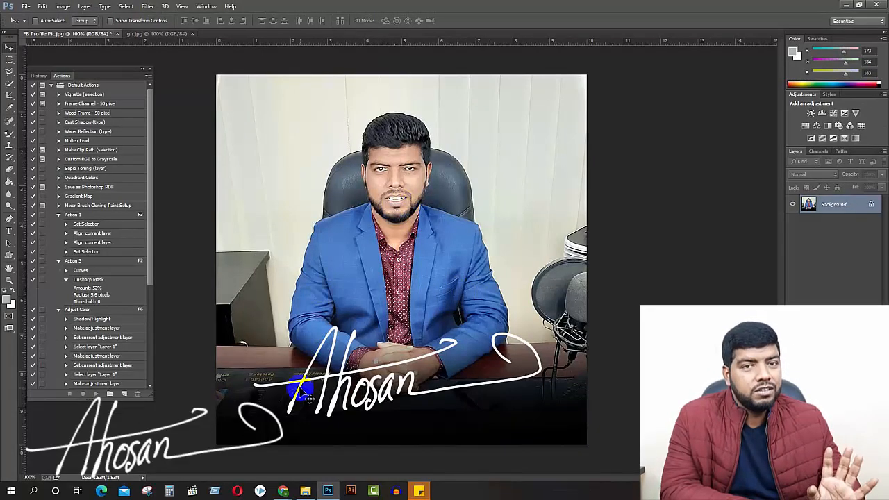
{"action": "left_click", "coordinate": [305, 491]}
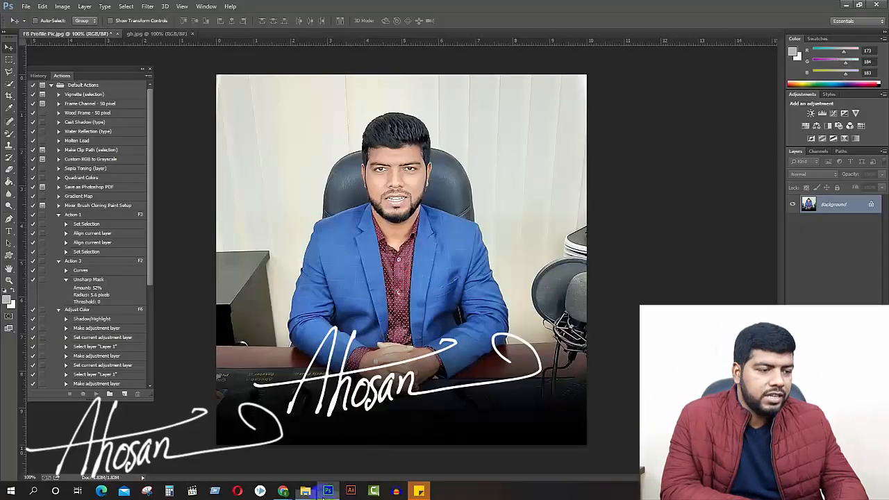
{"action": "left_click", "coordinate": [328, 492]}
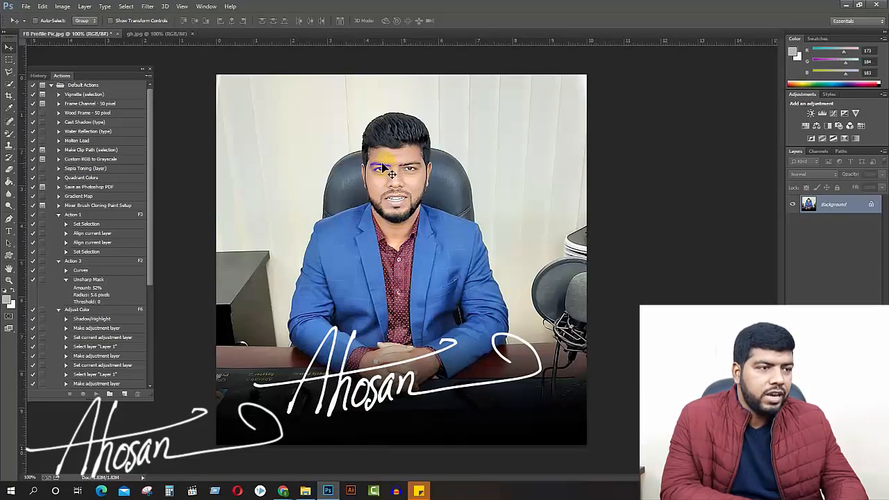
Resample the profile picture to a resolution of 300 pixels/inch.
{"action": "left_click", "coordinate": [63, 6]}
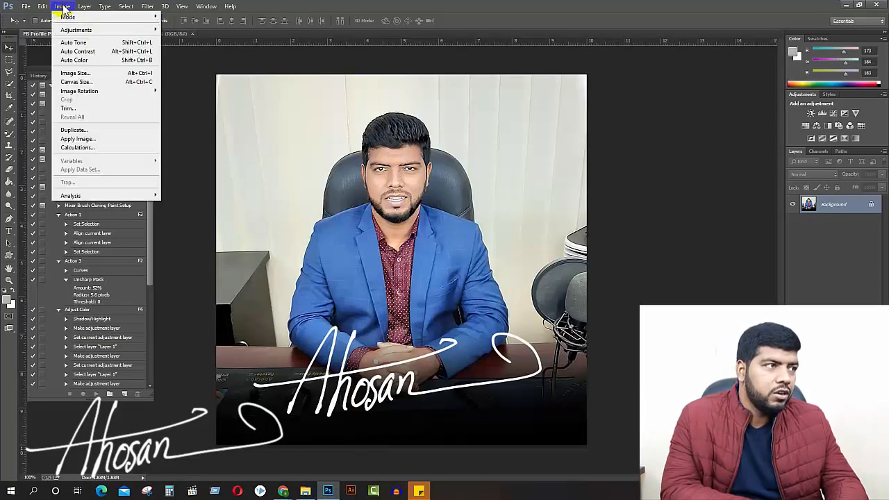
{"action": "left_click", "coordinate": [83, 72]}
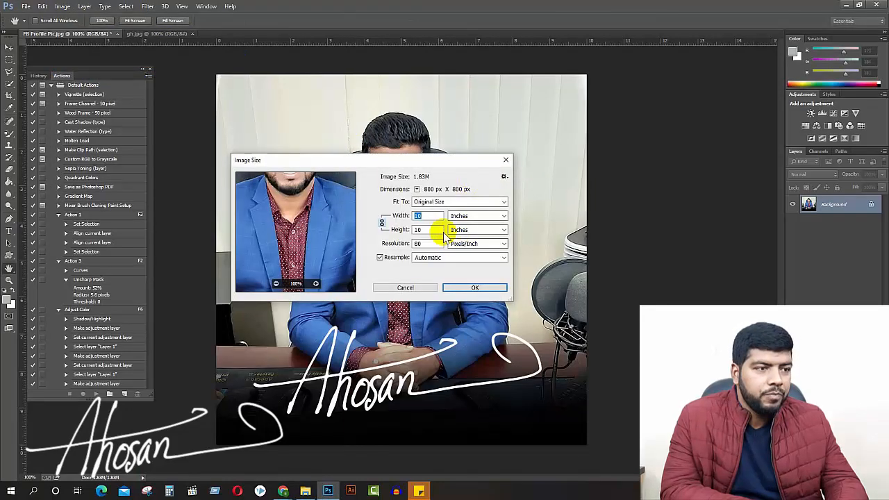
{"action": "double_click", "coordinate": [424, 243]}
{"action": "type", "text": "300"}
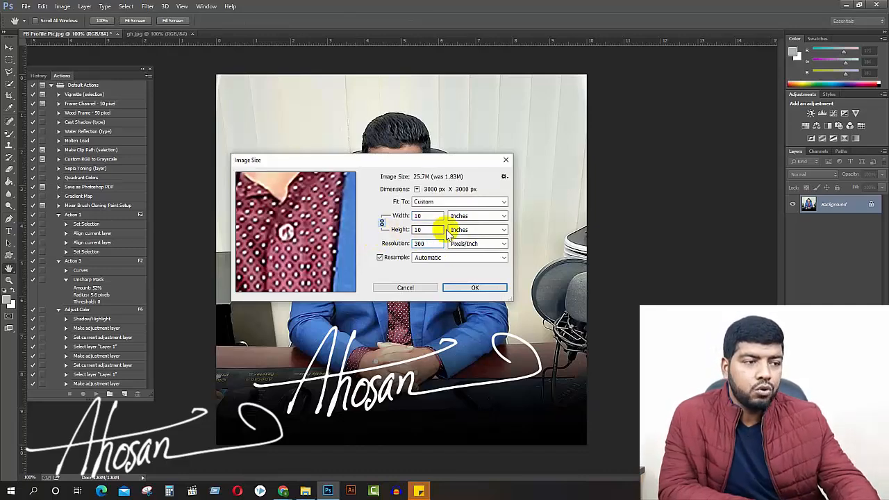
{"action": "key", "text": "Return"}
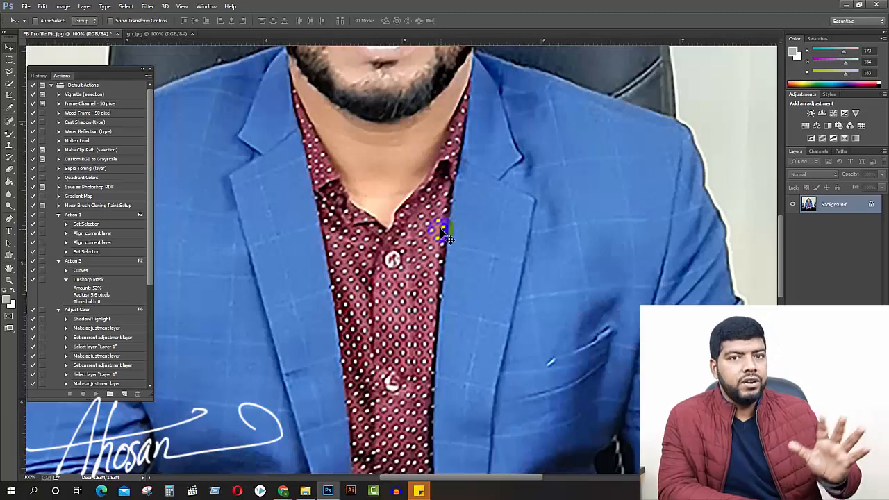
{"action": "key", "text": "ctrl+0"}
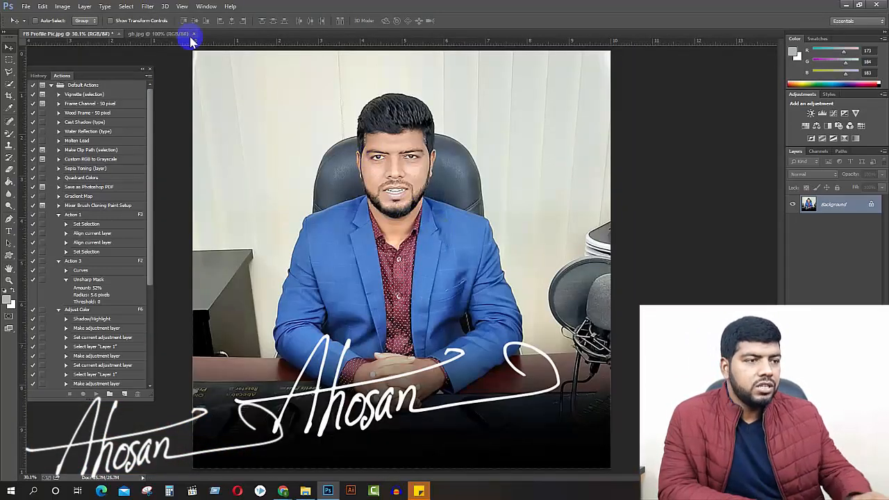
Save the enlarged picture as a new JPEG file named Edit with Maximum quality.
{"action": "left_click", "coordinate": [26, 7]}
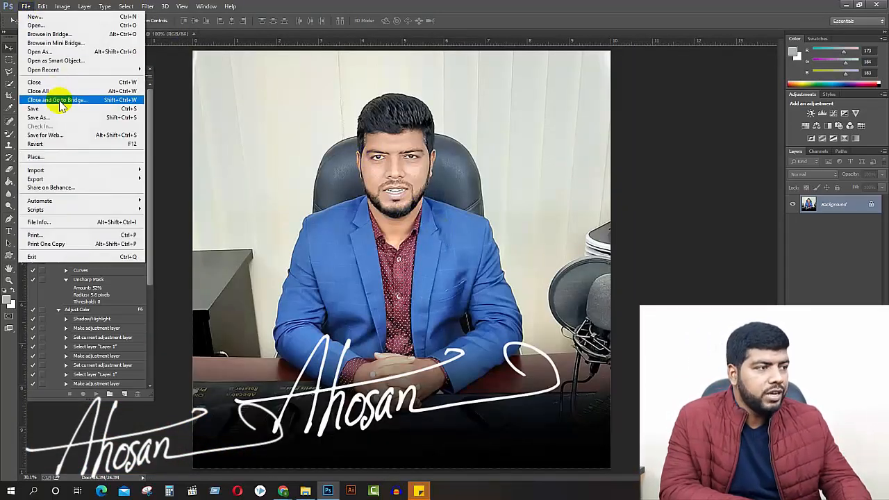
{"action": "left_click", "coordinate": [64, 123]}
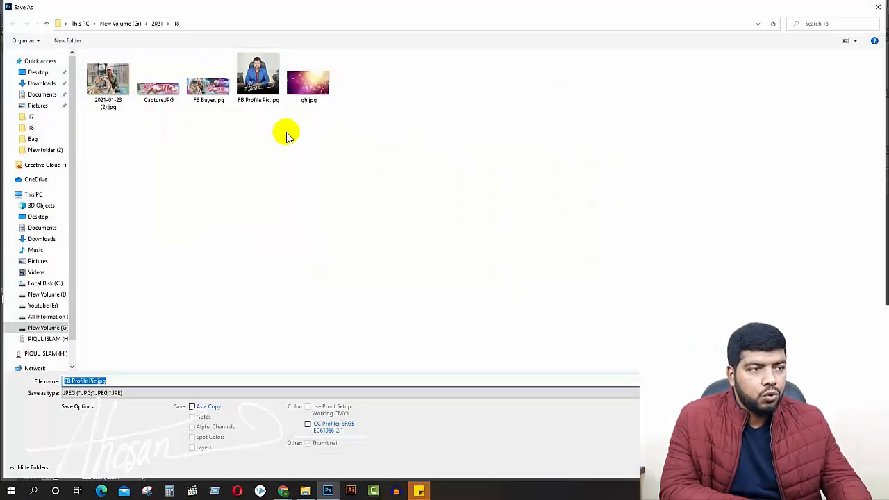
{"action": "type", "text": "Edit"}
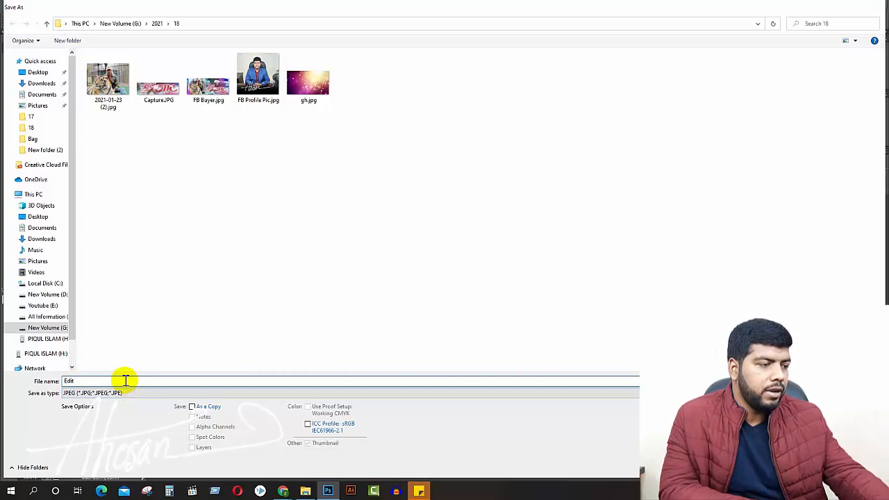
{"action": "key", "text": "Return"}
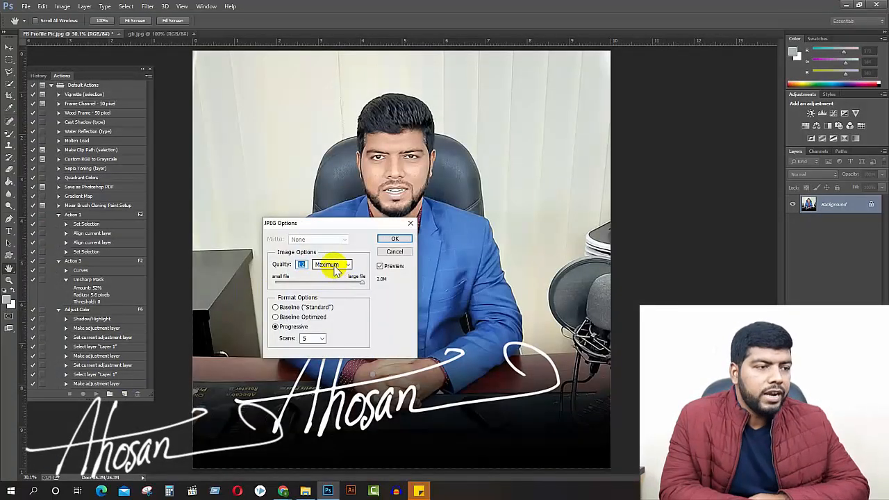
{"action": "left_click", "coordinate": [335, 268]}
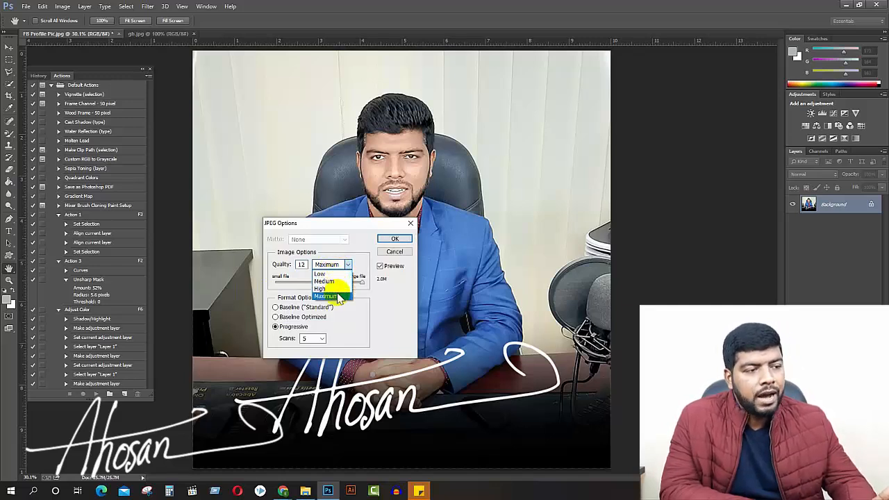
{"action": "left_click", "coordinate": [395, 241]}
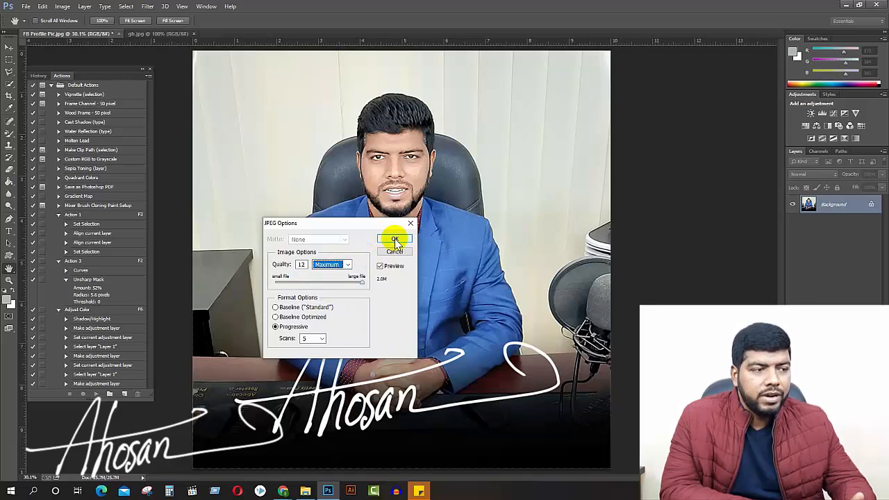
{"action": "left_click", "coordinate": [396, 240]}
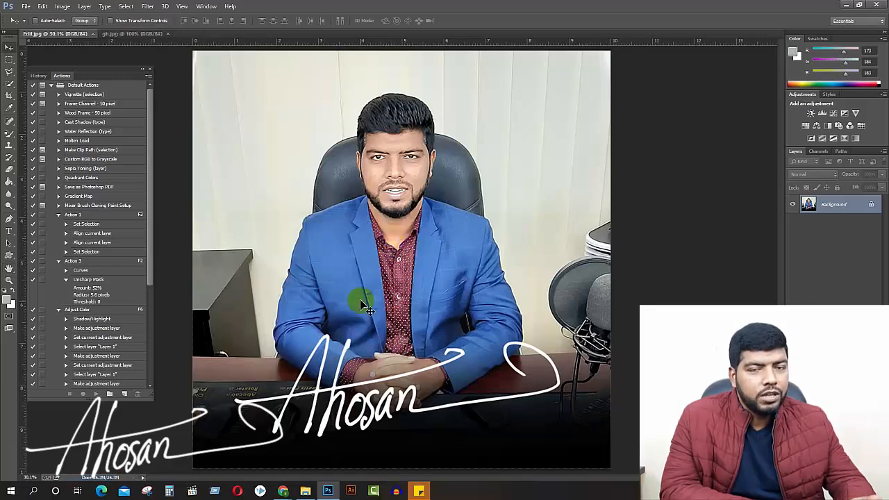
Switch to File Explorer and compare the dimensions and file sizes of Edit.jpg and FB Profile Pic.jpg.
{"action": "left_click", "coordinate": [305, 492]}
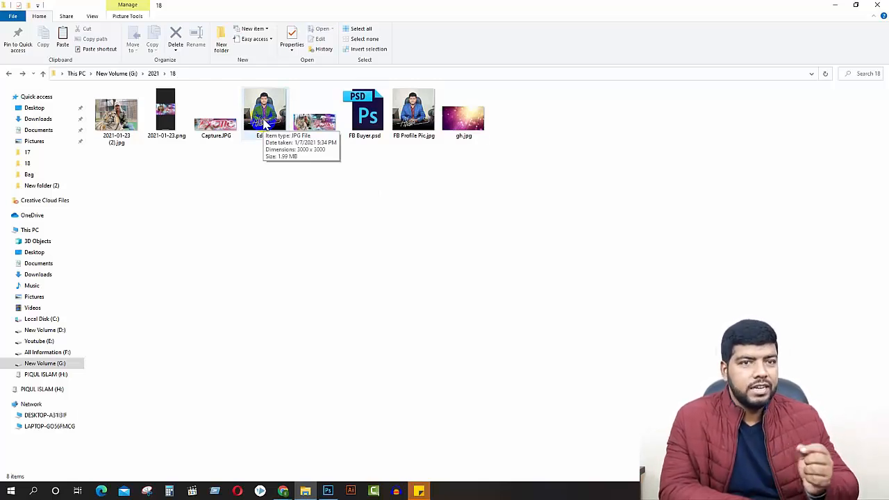
{"action": "left_click", "coordinate": [409, 129]}
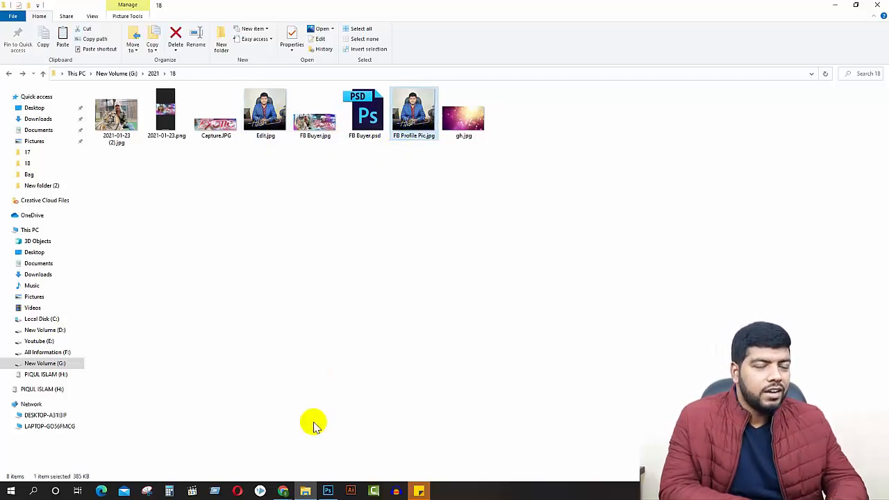
{"action": "left_click", "coordinate": [329, 491]}
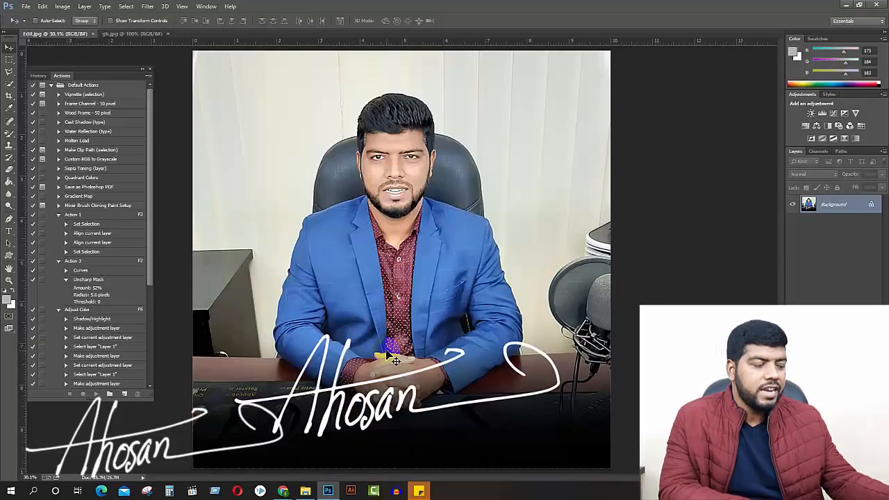
Undo the picture's enlargement and apply the image size with width and height units set to Pixels.
{"action": "key", "text": "ctrl+z"}
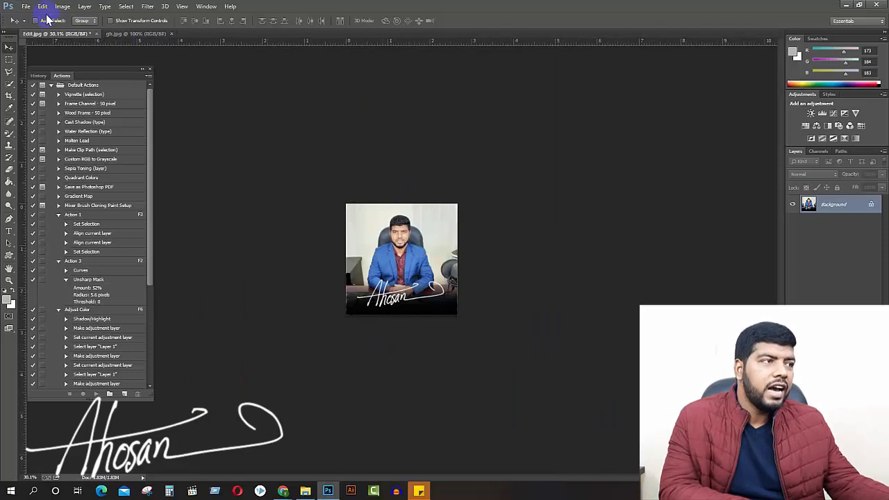
{"action": "left_click", "coordinate": [63, 7]}
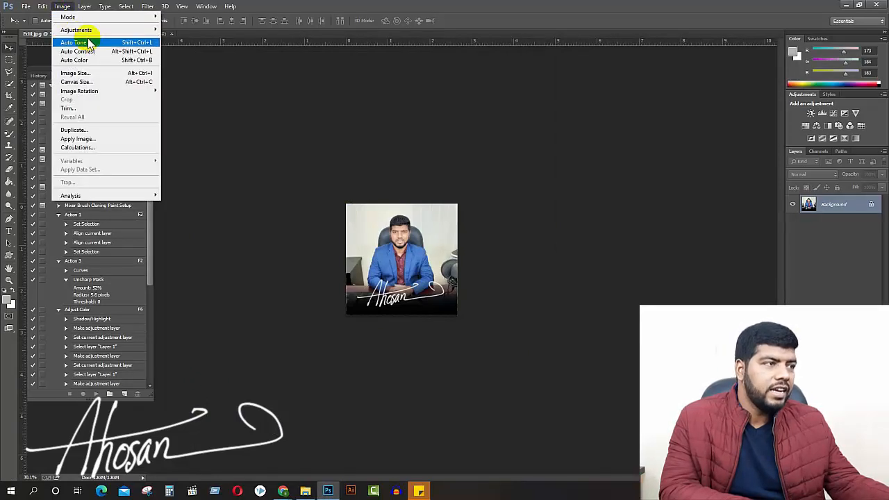
{"action": "left_click", "coordinate": [127, 74]}
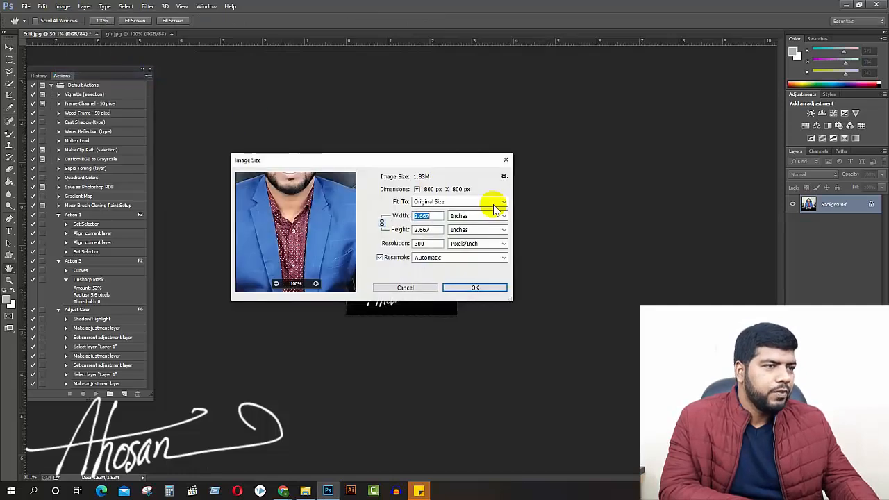
{"action": "left_click", "coordinate": [459, 221]}
{"action": "left_click", "coordinate": [459, 225]}
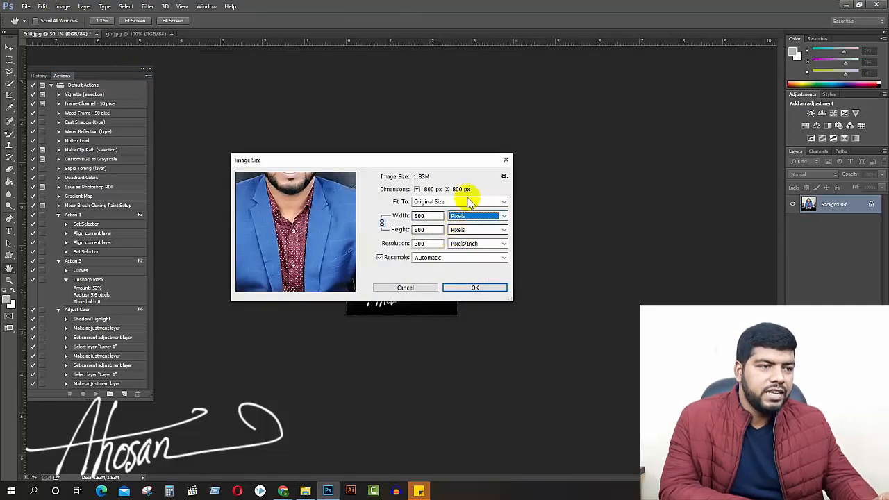
{"action": "left_click", "coordinate": [459, 287]}
{"action": "key", "text": "v"}
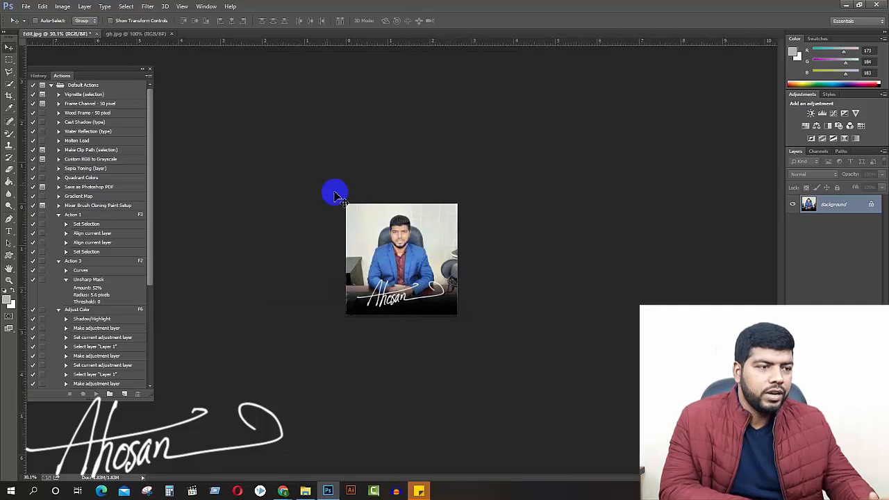
Save the picture under the new file name 123 in JPEG format, up to the JPEG options.
{"action": "left_click", "coordinate": [26, 6]}
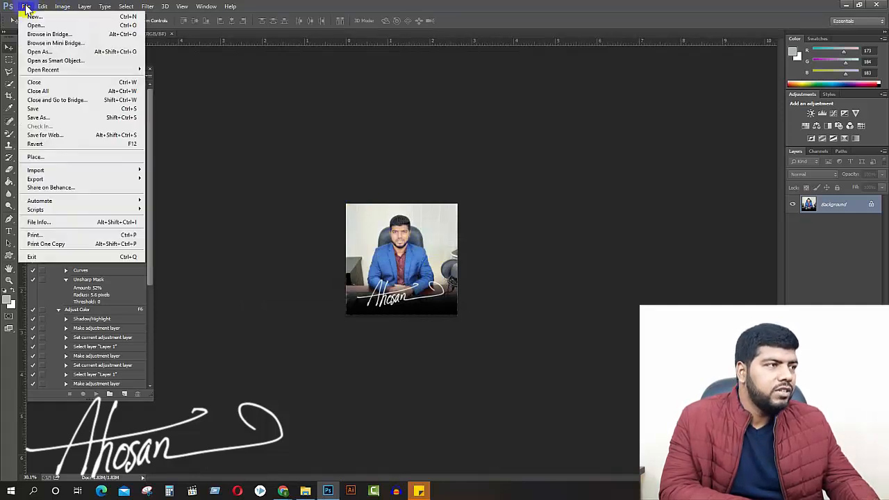
{"action": "left_click", "coordinate": [61, 119]}
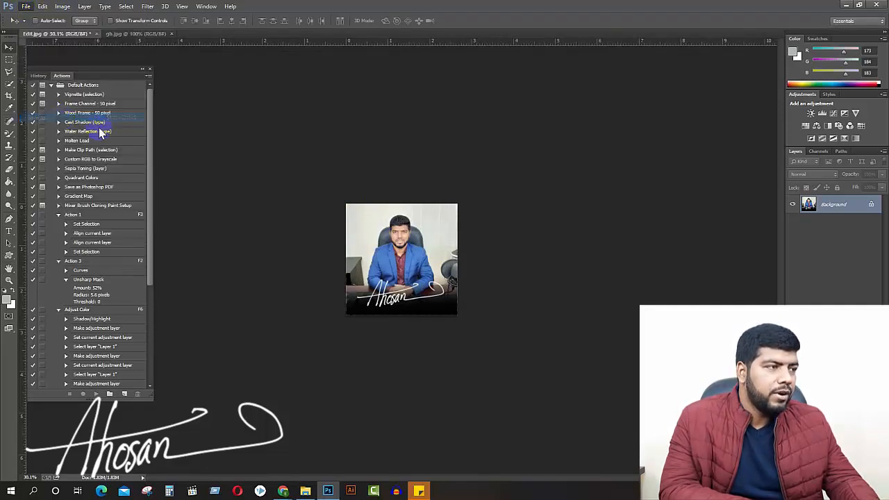
{"action": "left_click", "coordinate": [121, 393]}
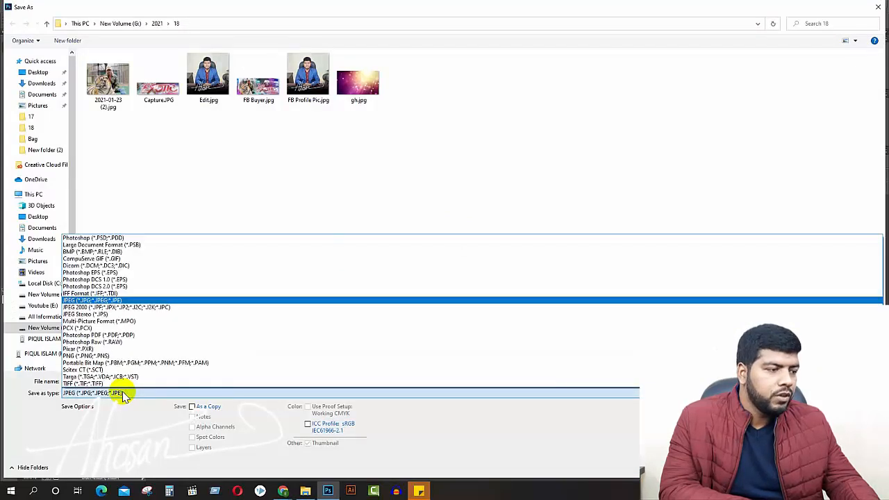
{"action": "left_click", "coordinate": [119, 304]}
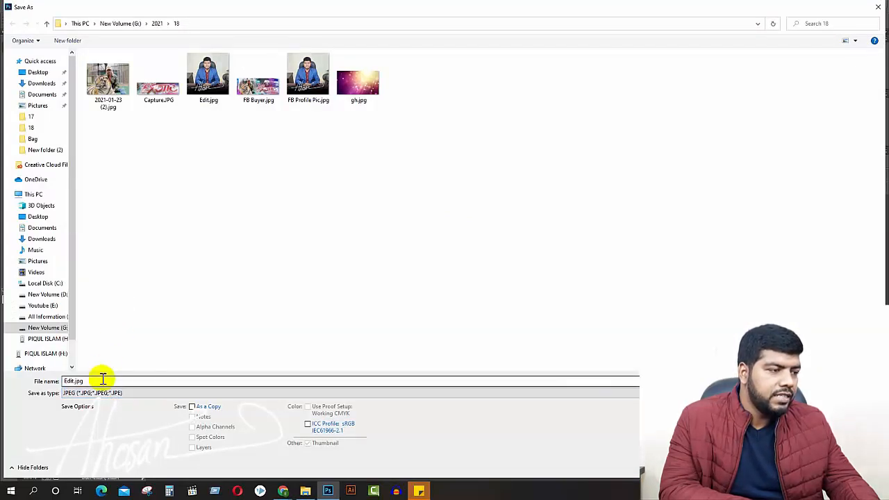
{"action": "type", "text": "123"}
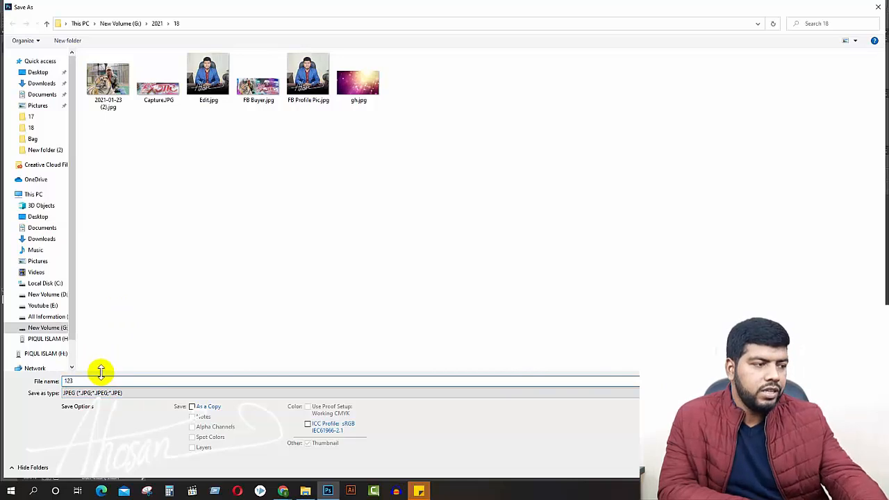
{"action": "key", "text": "Return"}
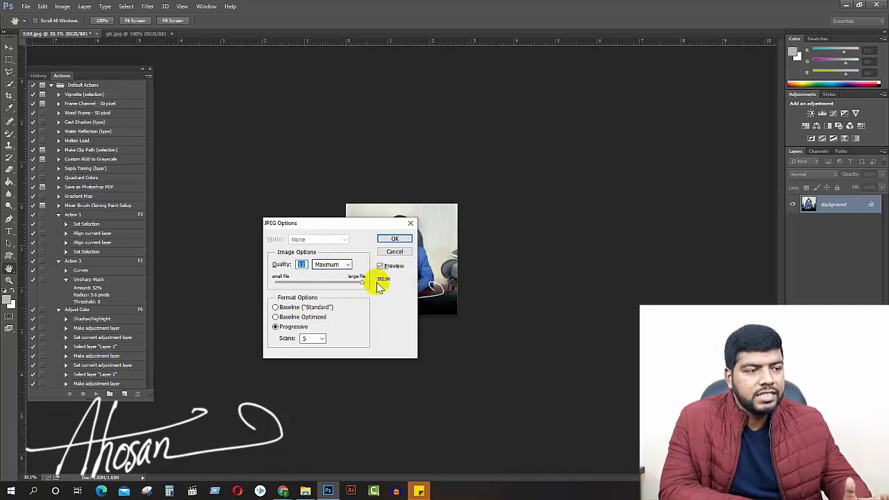
Check the file size of FB Profile Pic.jpg in File Explorer and finish the JPEG save at Maximum quality 12.
{"action": "left_click", "coordinate": [305, 491]}
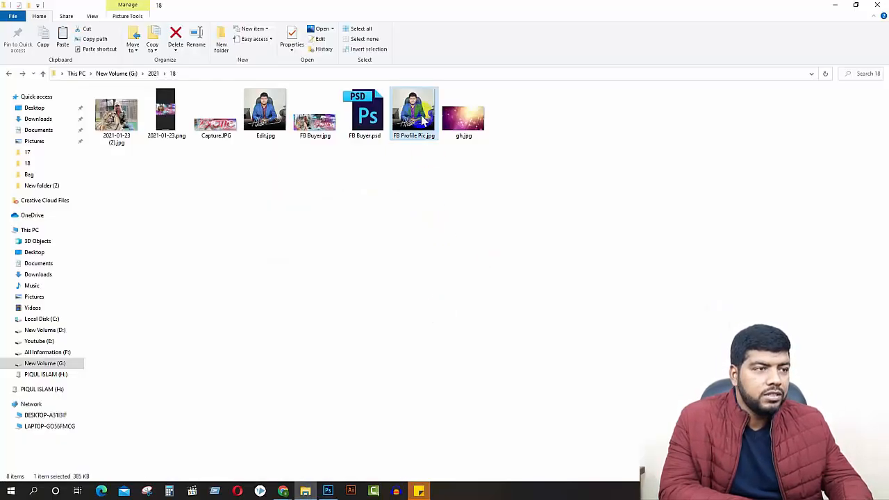
{"action": "mouse_move", "coordinate": [423, 120]}
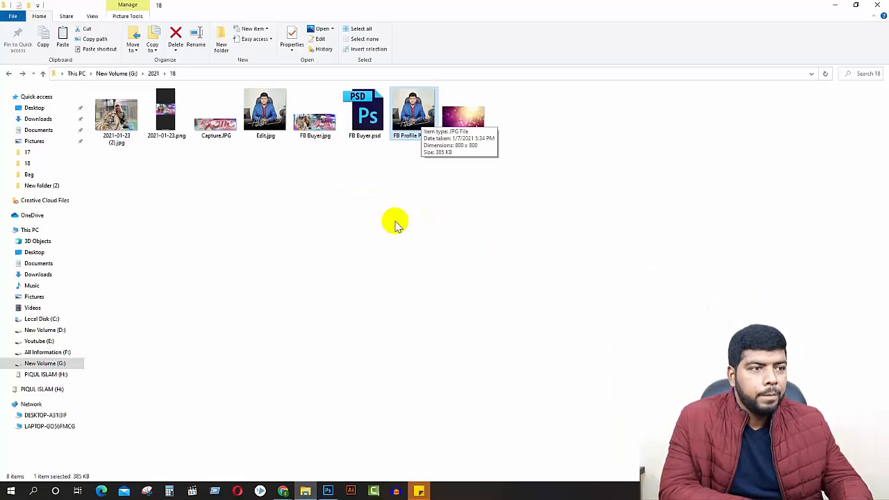
{"action": "left_click", "coordinate": [328, 491]}
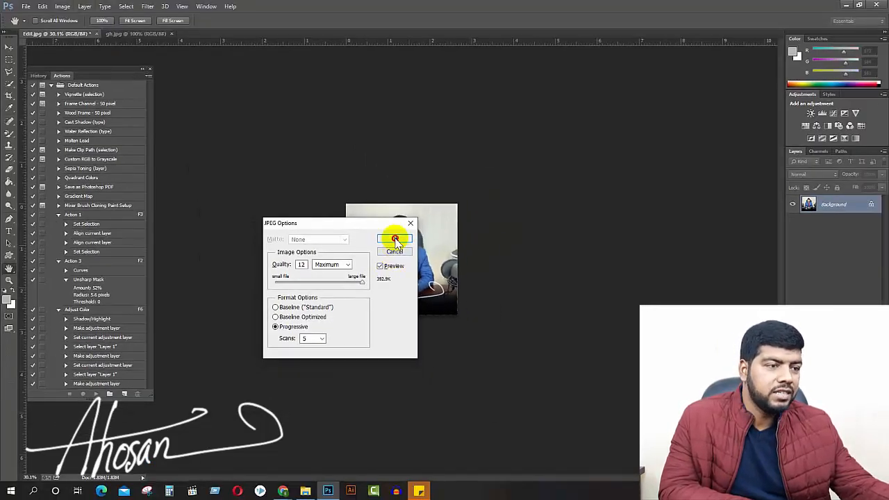
{"action": "left_click", "coordinate": [455, 171]}
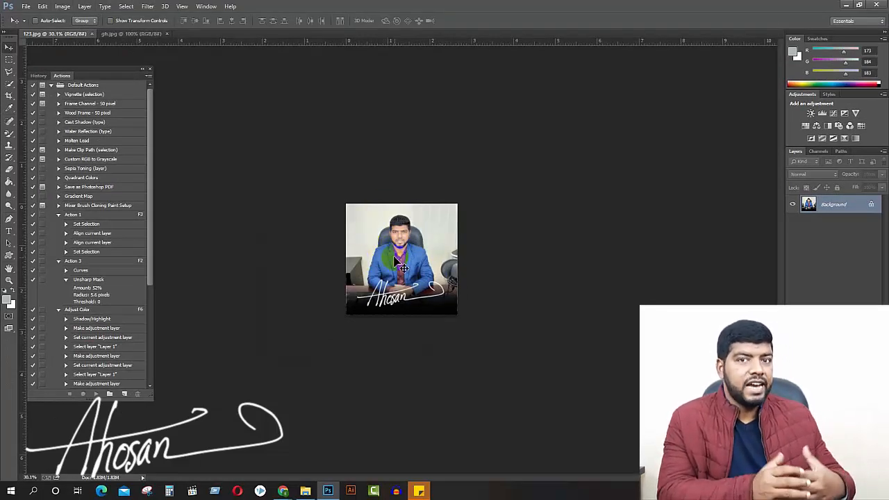
Set the picture's resolution to 7000 pixels/inch at 800 × 800 pixels with Automatic resampling.
{"action": "left_click", "coordinate": [61, 6]}
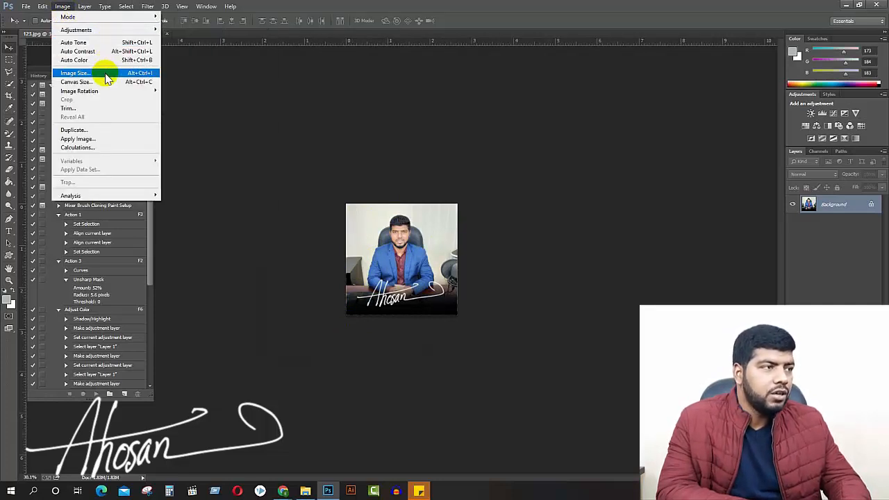
{"action": "left_click", "coordinate": [138, 73]}
{"action": "double_click", "coordinate": [427, 243]}
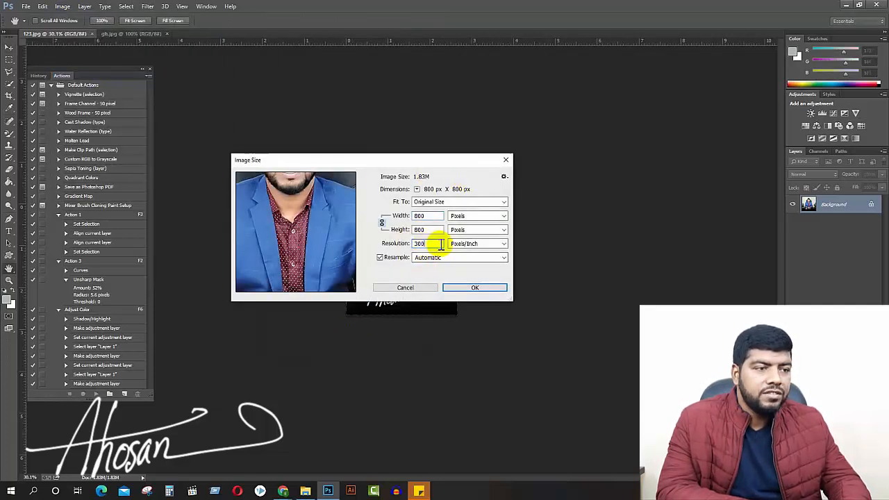
{"action": "type", "text": "7000"}
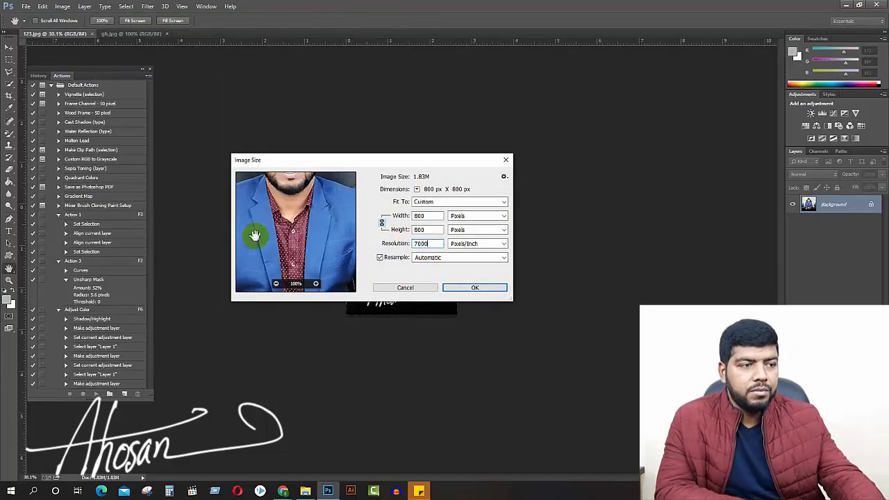
{"action": "key", "text": "Return"}
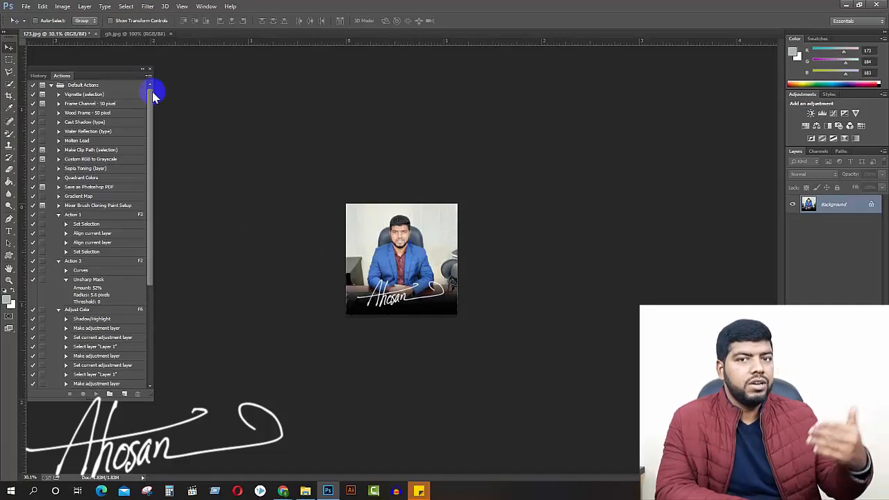
Save the picture as a new JPEG named asdfg, up to the JPEG options.
{"action": "left_click", "coordinate": [26, 7]}
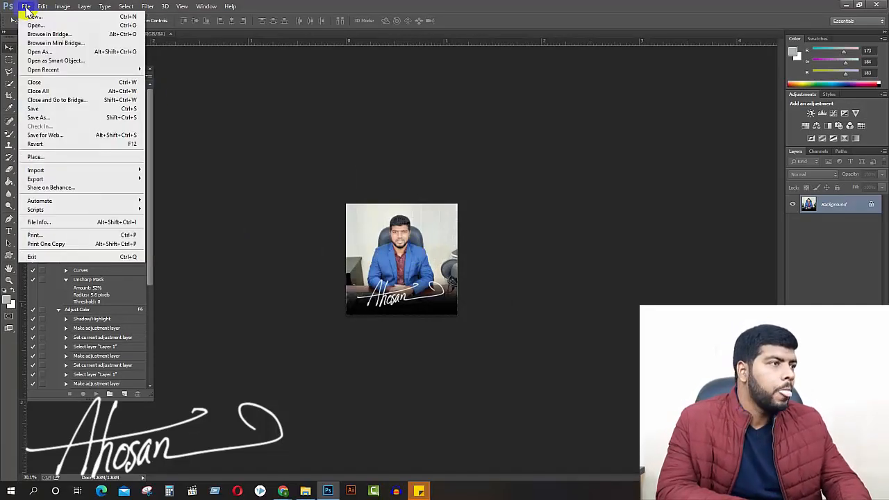
{"action": "left_click", "coordinate": [63, 117]}
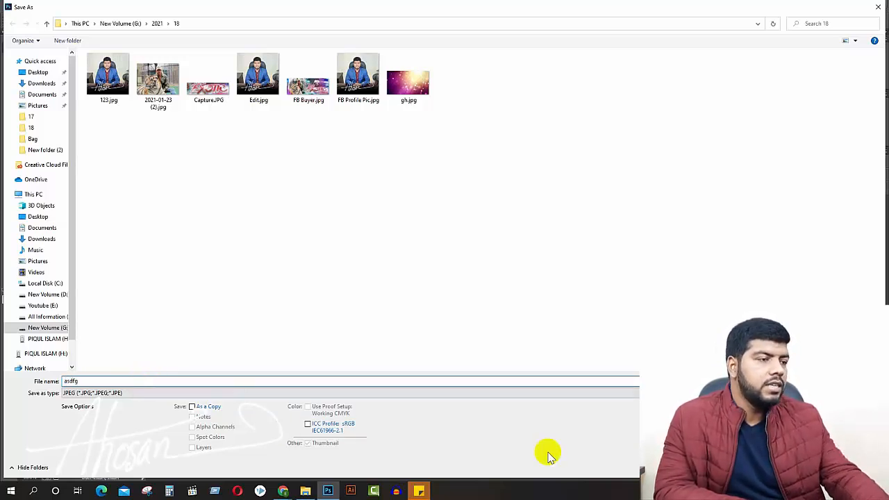
{"action": "key", "text": "Return"}
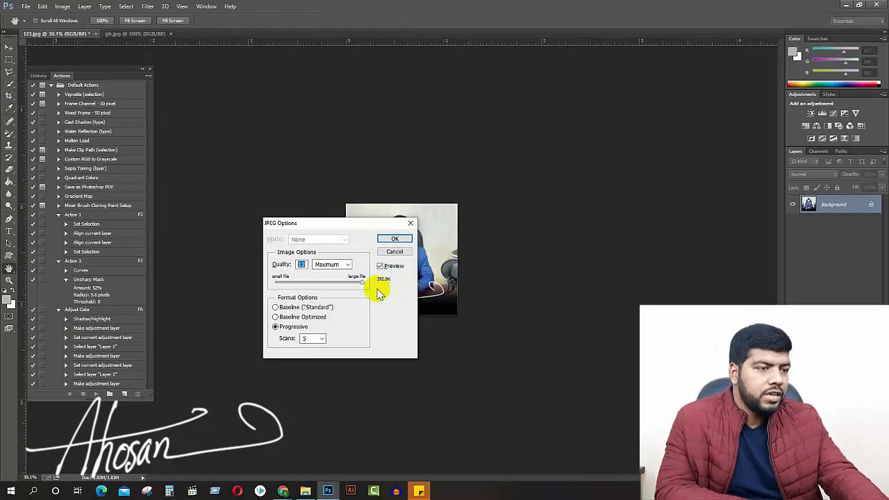
Try 3 scans for the Progressive JPEG format and return the setting to 5.
{"action": "left_click", "coordinate": [322, 338]}
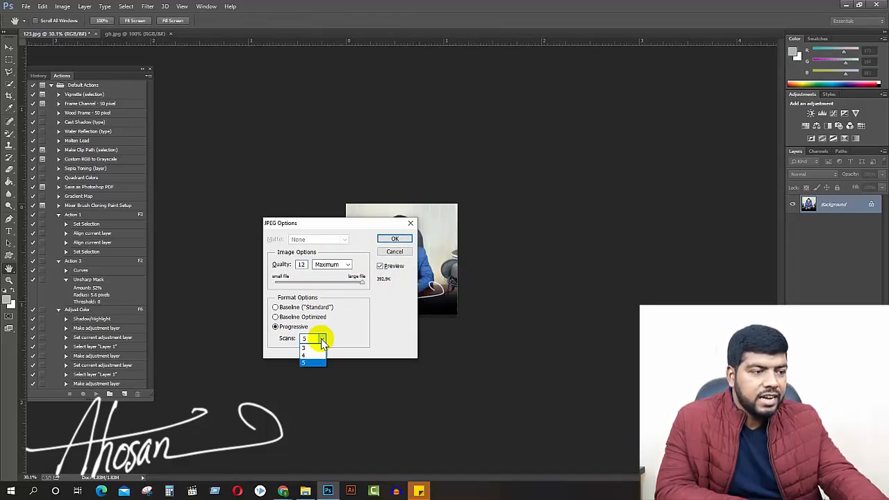
{"action": "left_click", "coordinate": [309, 348]}
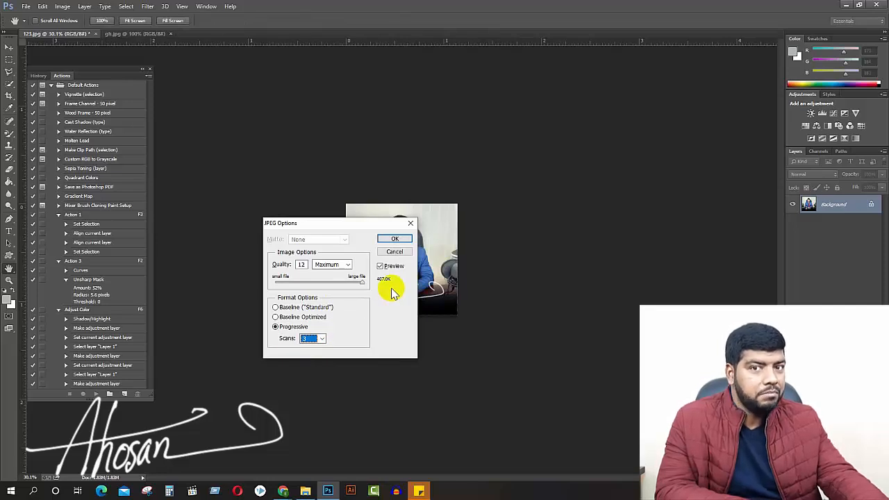
{"action": "left_click", "coordinate": [321, 338]}
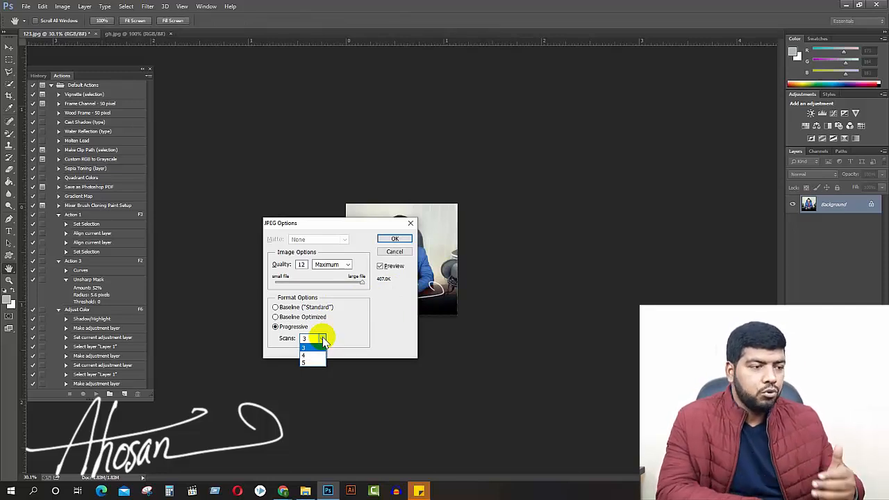
{"action": "left_click", "coordinate": [308, 362]}
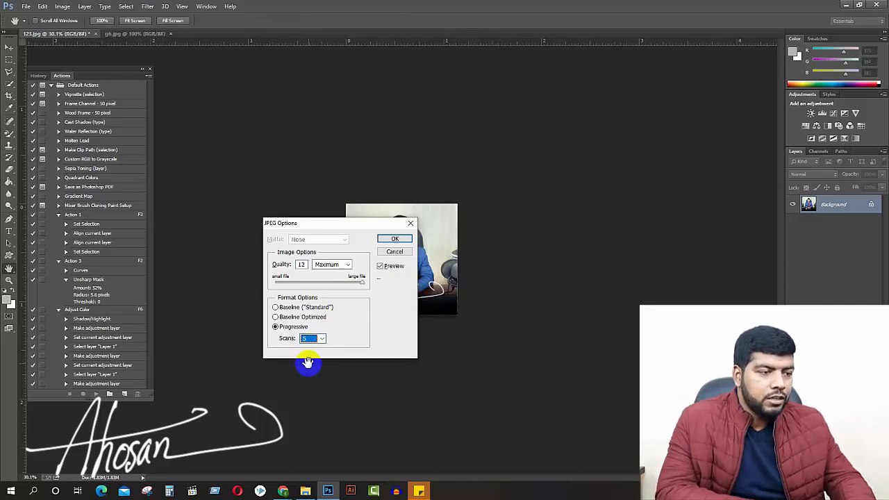
Set the Progressive format to 3 scans and finish saving the JPEG at Maximum quality 12.
{"action": "left_click", "coordinate": [314, 338]}
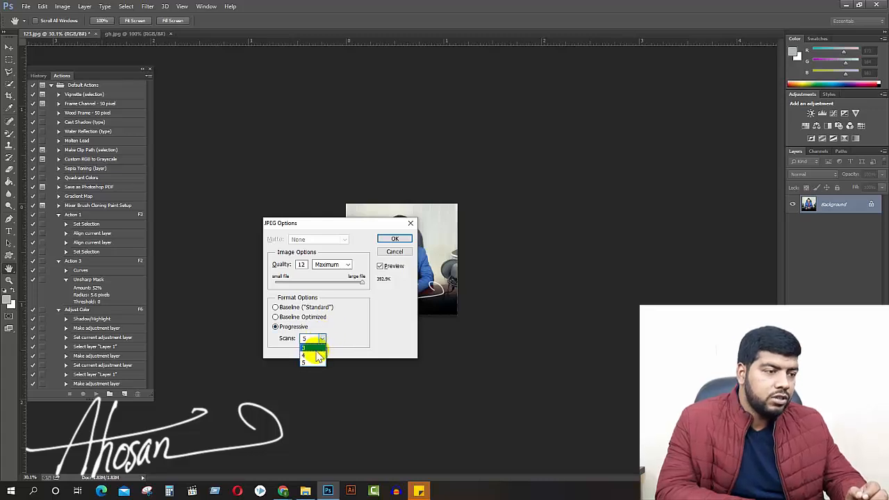
{"action": "left_click", "coordinate": [312, 347]}
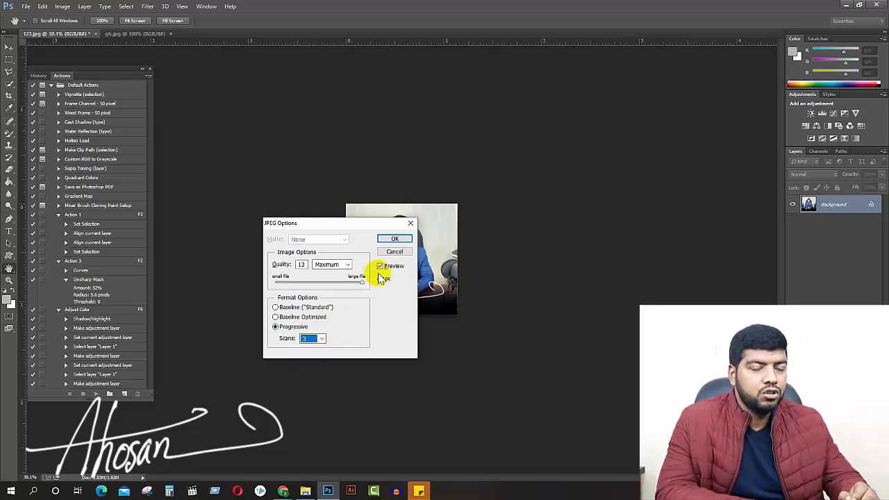
{"action": "left_click", "coordinate": [394, 238]}
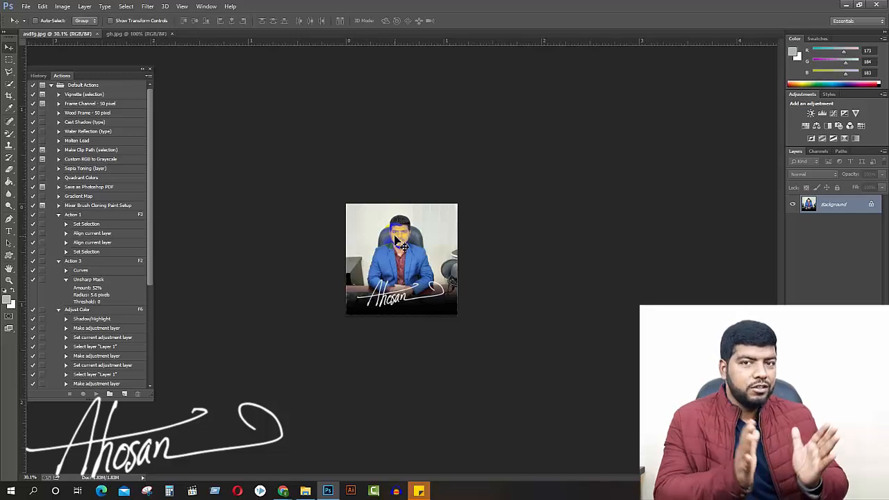
Switch to File Explorer, check the details of asdfg.jpg and open it in the photo viewer.
{"action": "left_click", "coordinate": [305, 490]}
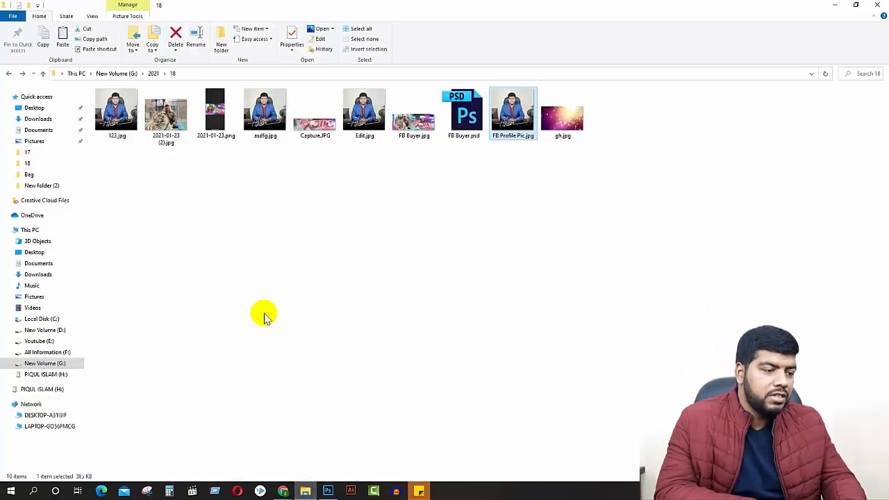
{"action": "left_click", "coordinate": [300, 238]}
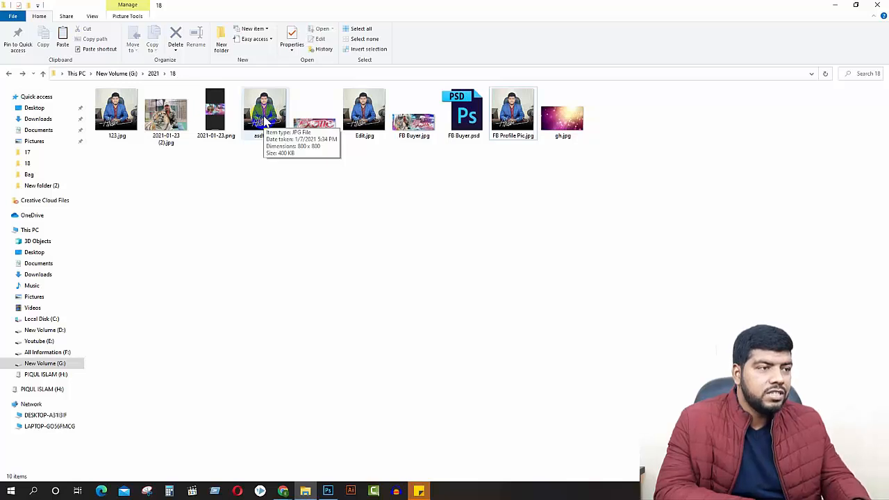
{"action": "double_click", "coordinate": [264, 120]}
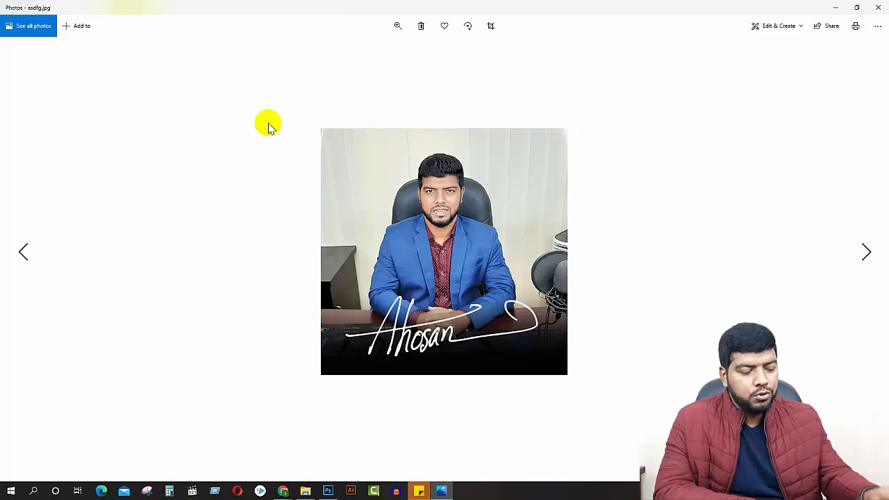
Compare asdfg.jpg with the neighbouring pictures in the photo viewer and close the viewer.
{"action": "key", "text": "Right"}
{"action": "key", "text": "Left"}
{"action": "key", "text": "Left"}
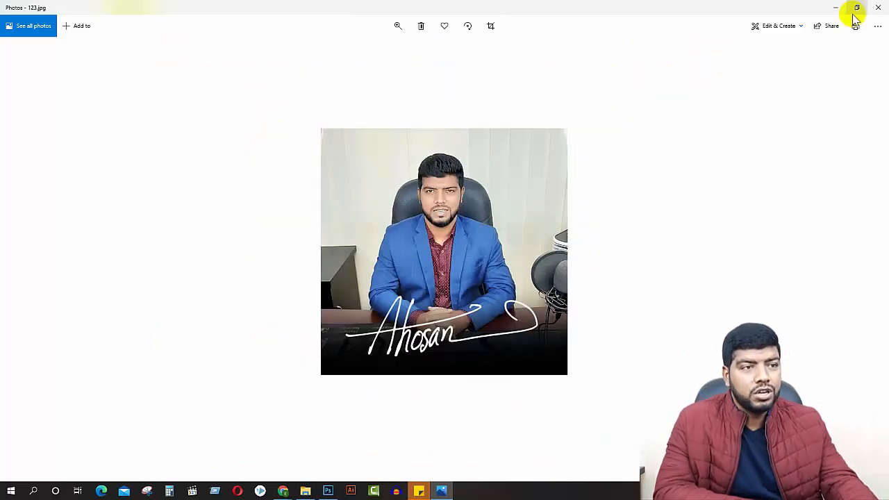
{"action": "left_click", "coordinate": [878, 8]}
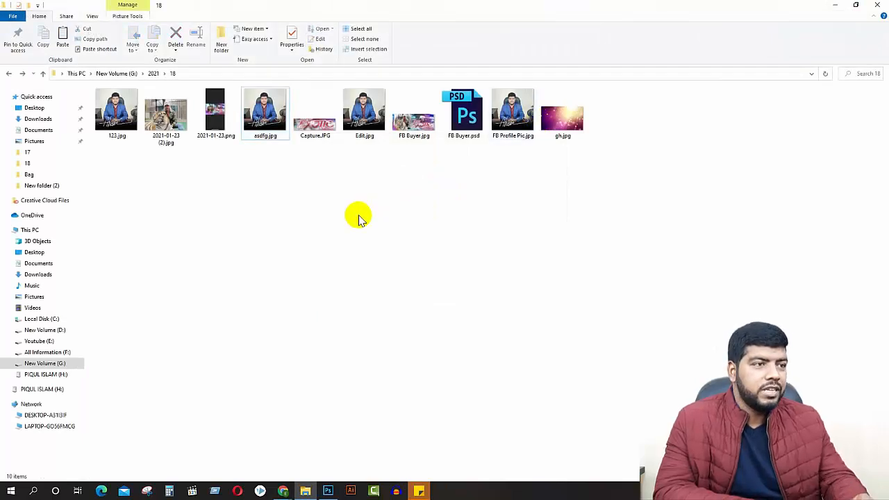
Switch to Photoshop and choose Bicubic (smooth gradients) resampling in the Image Size settings of asdfg.jpg, previewing the face.
{"action": "left_click", "coordinate": [328, 491]}
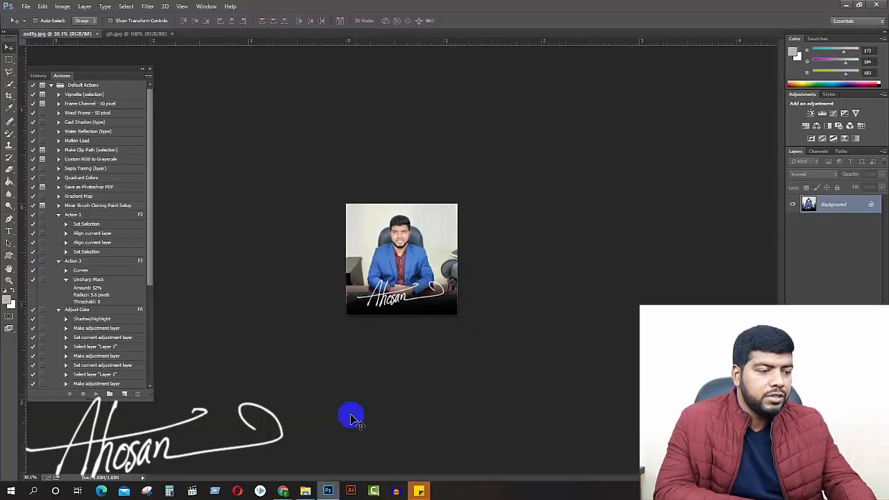
{"action": "left_click", "coordinate": [137, 35]}
{"action": "left_click", "coordinate": [55, 35]}
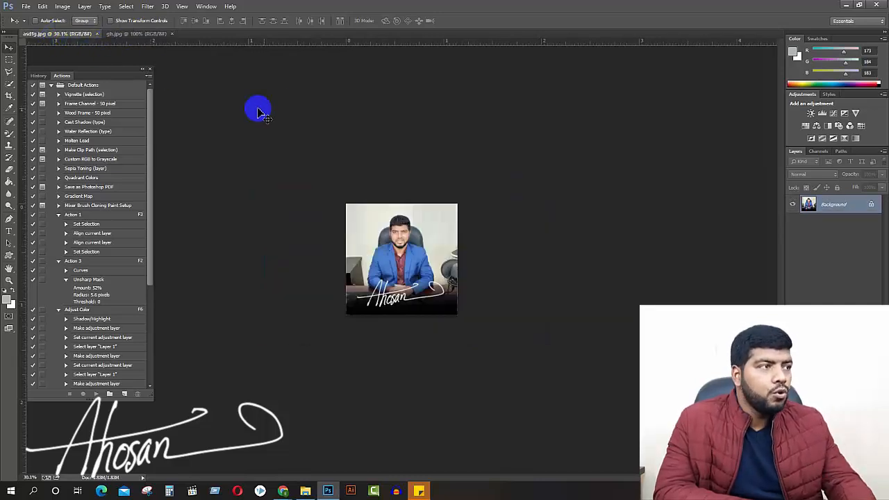
{"action": "key", "text": "ctrl+1"}
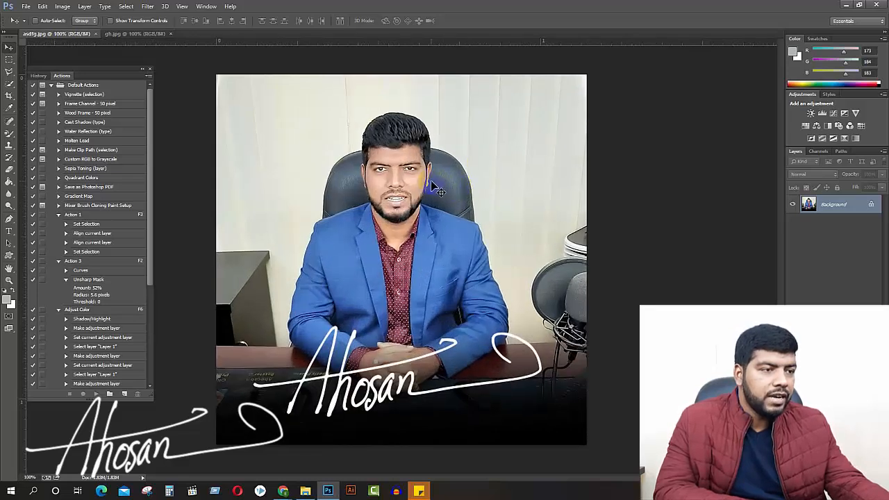
{"action": "left_click", "coordinate": [63, 6]}
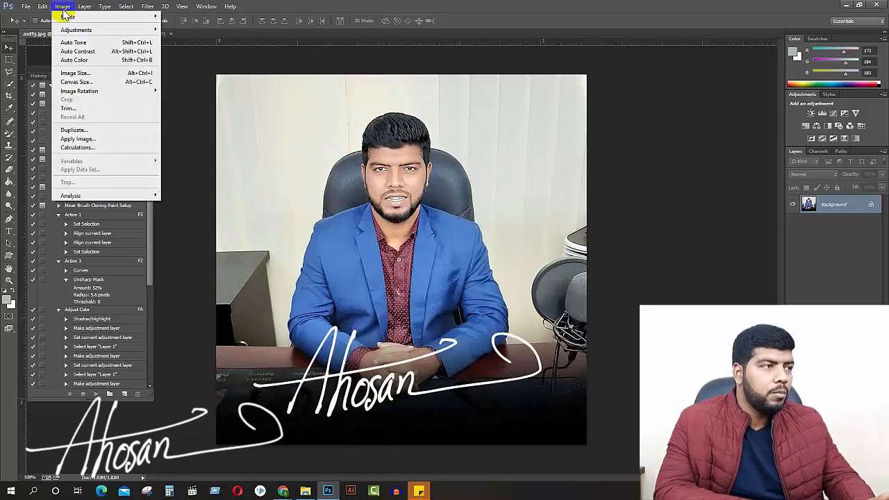
{"action": "left_click", "coordinate": [82, 73]}
{"action": "left_click", "coordinate": [458, 259]}
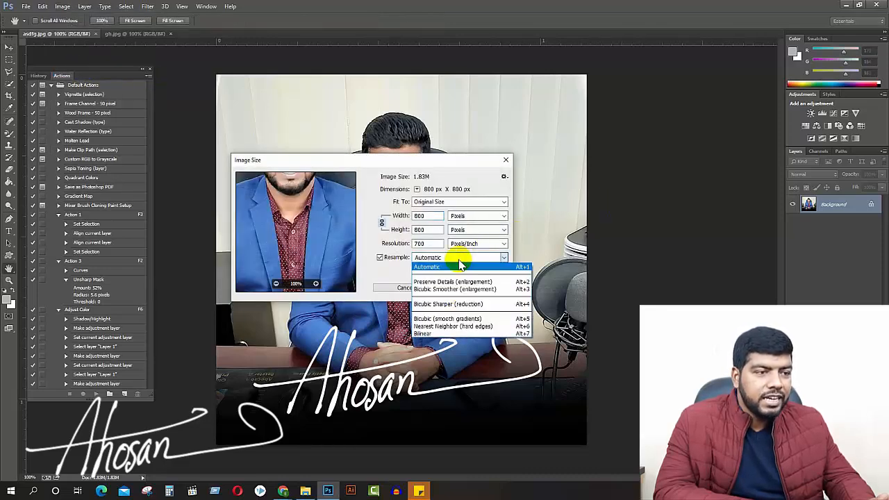
{"action": "left_click", "coordinate": [444, 318]}
{"action": "left_click_drag", "start_coordinate": [299, 212], "coordinate": [306, 255]}
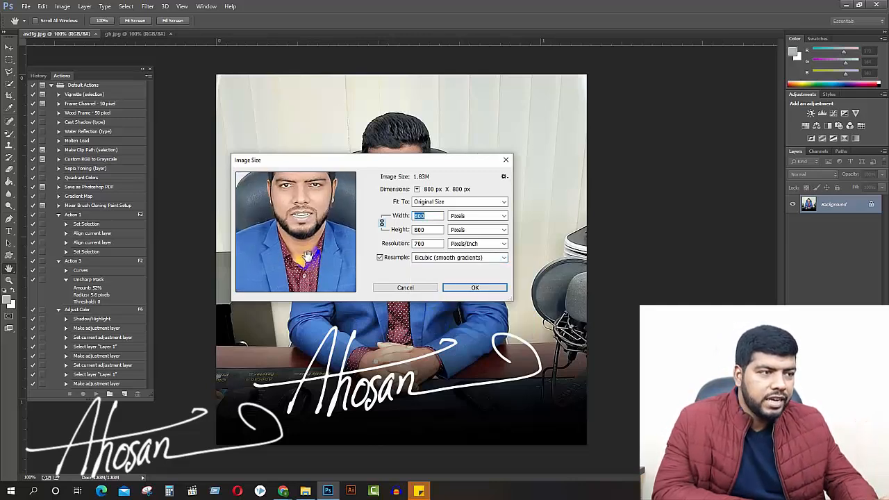
{"action": "left_click_drag", "start_coordinate": [305, 213], "coordinate": [306, 238]}
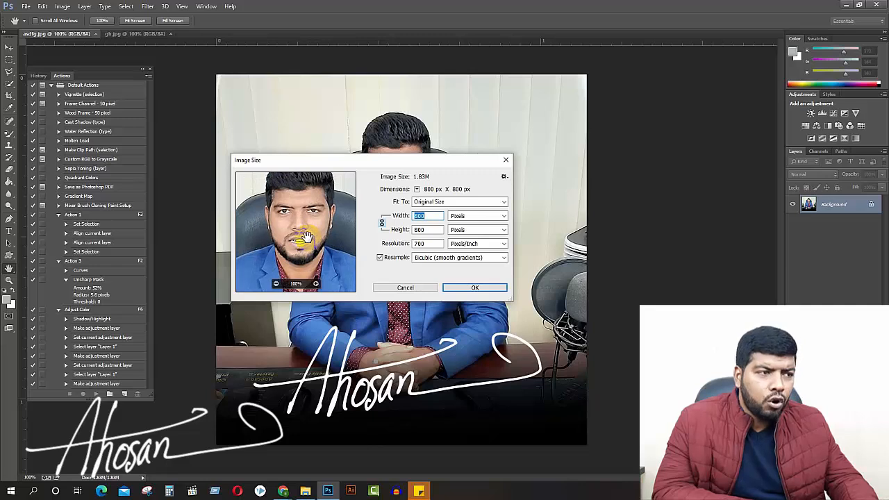
Set the image width and height to 1200 pixels and check the face in the resize preview.
{"action": "left_click", "coordinate": [431, 214]}
{"action": "left_click_drag", "start_coordinate": [419, 216], "coordinate": [386, 209]}
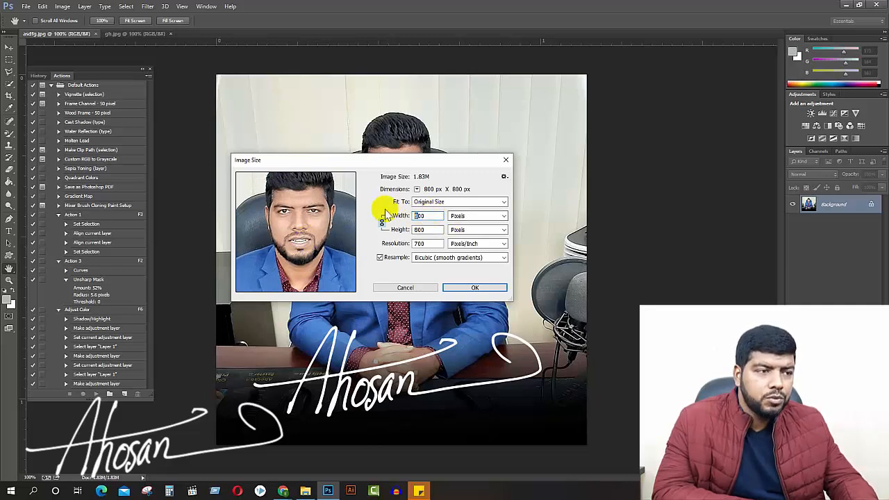
{"action": "type", "text": "12"}
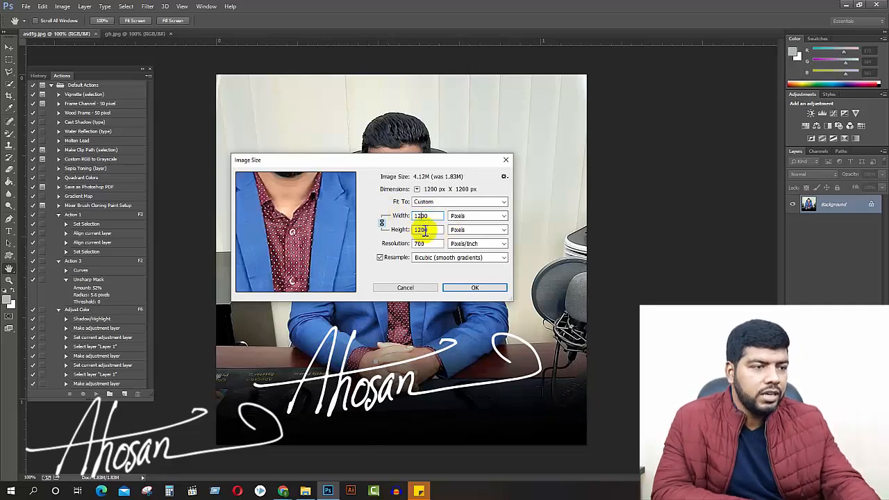
{"action": "left_click_drag", "start_coordinate": [300, 209], "coordinate": [304, 277]}
{"action": "left_click_drag", "start_coordinate": [309, 223], "coordinate": [307, 255]}
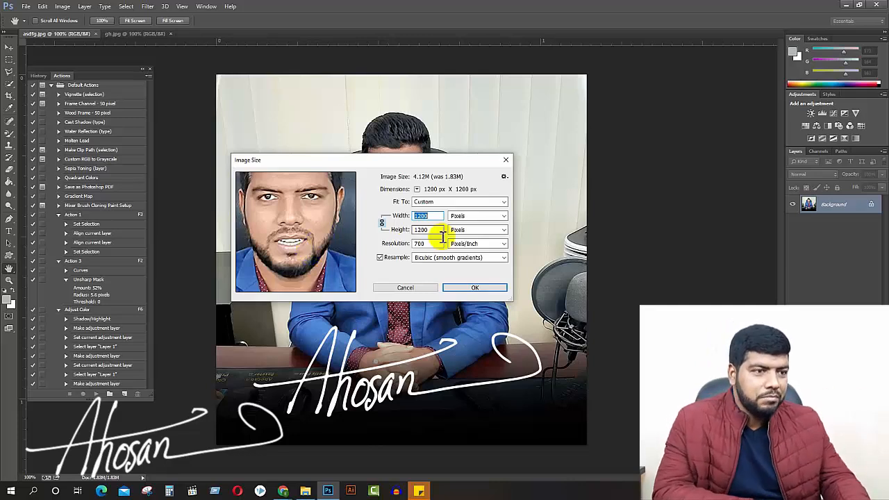
Set the resampling method to Nearest Neighbor (hard edges) and apply the new image size.
{"action": "left_click", "coordinate": [440, 264]}
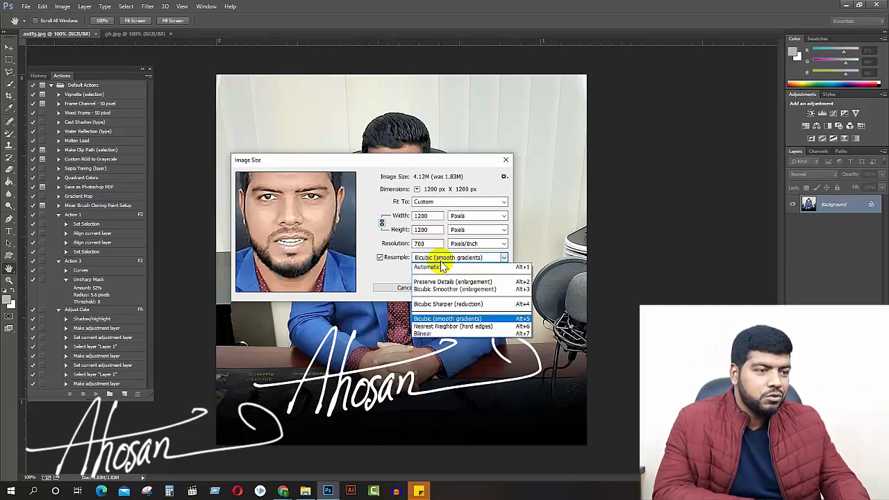
{"action": "left_click", "coordinate": [493, 327]}
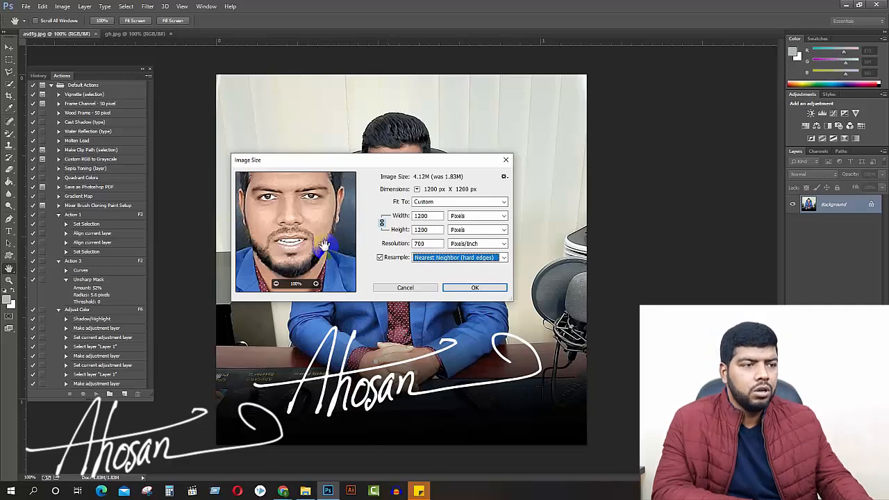
{"action": "left_click", "coordinate": [469, 288]}
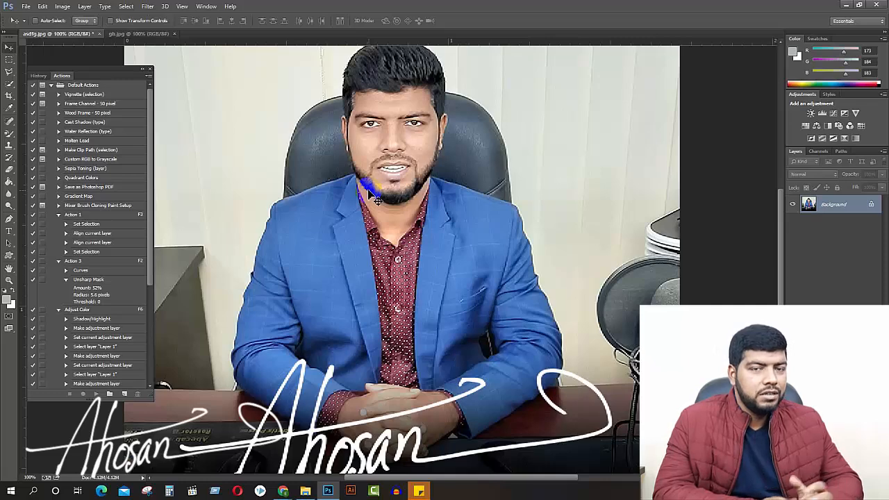
Start a crop of the whole picture with the W x H x Resolution preset.
{"action": "key", "text": "ctrl+minus"}
{"action": "key", "text": "ctrl+minus"}
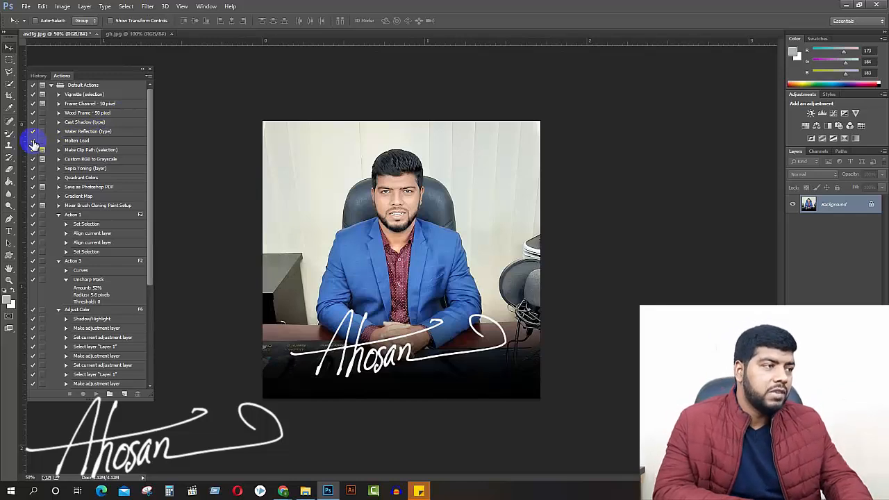
{"action": "left_click", "coordinate": [9, 96]}
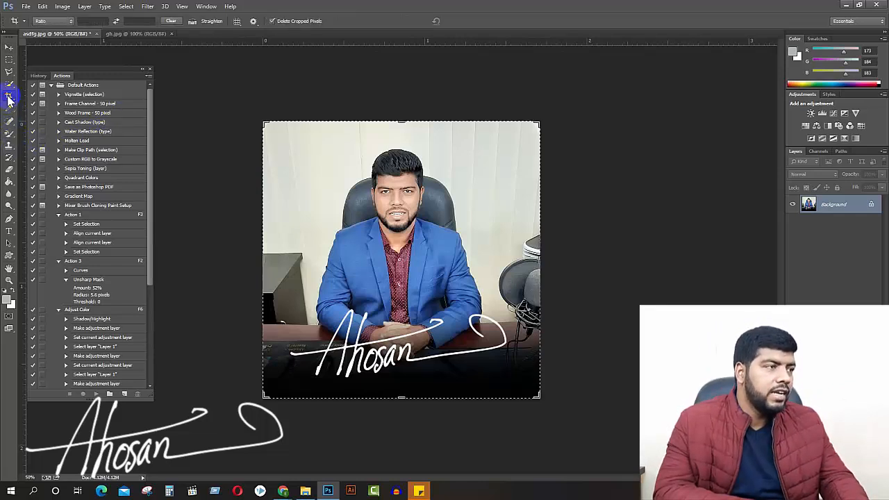
{"action": "left_click", "coordinate": [61, 21]}
{"action": "left_click", "coordinate": [61, 39]}
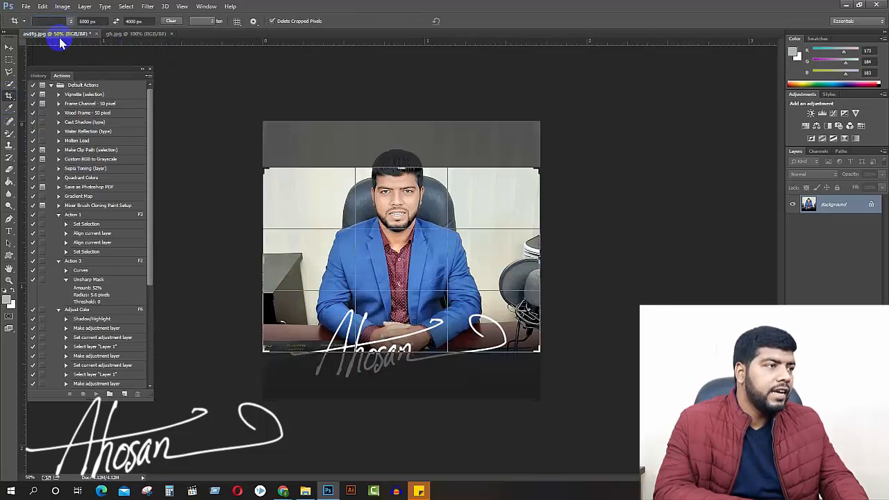
{"action": "left_click", "coordinate": [274, 126]}
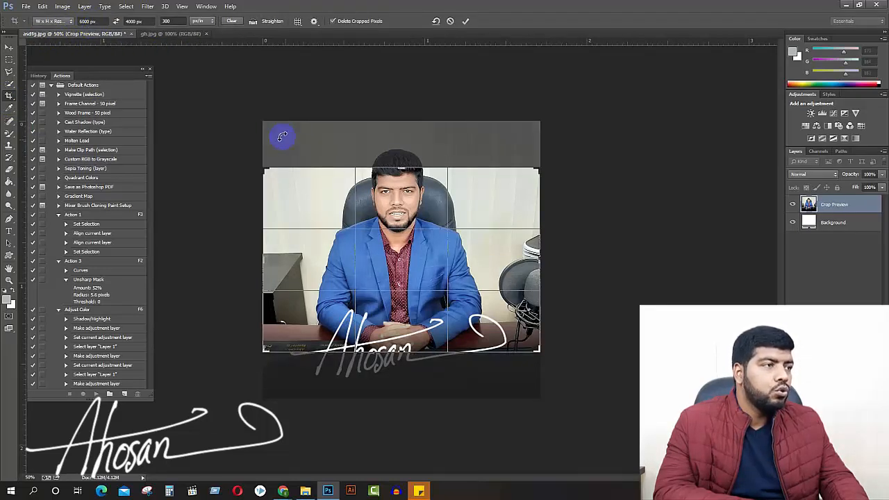
Set the crop height to 7000 px and crop the picture to 6000 x 7000 px at 300 px/in.
{"action": "left_click", "coordinate": [88, 19]}
{"action": "left_click", "coordinate": [131, 21]}
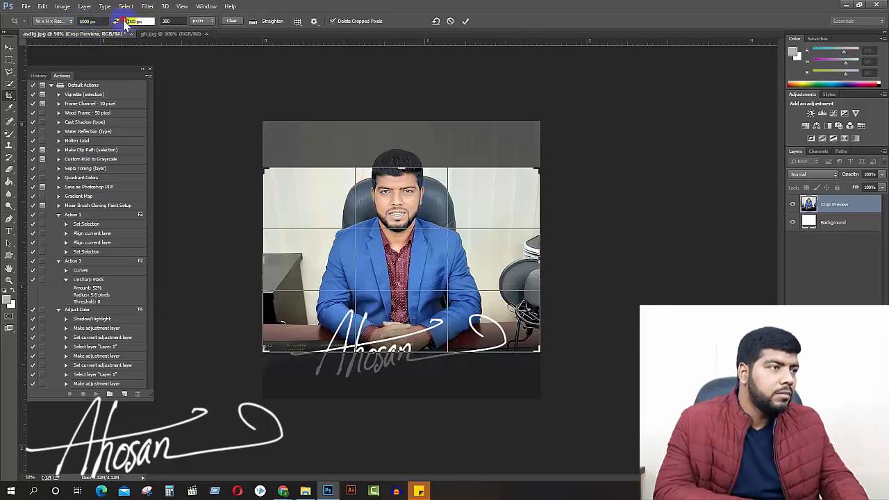
{"action": "type", "text": "7000"}
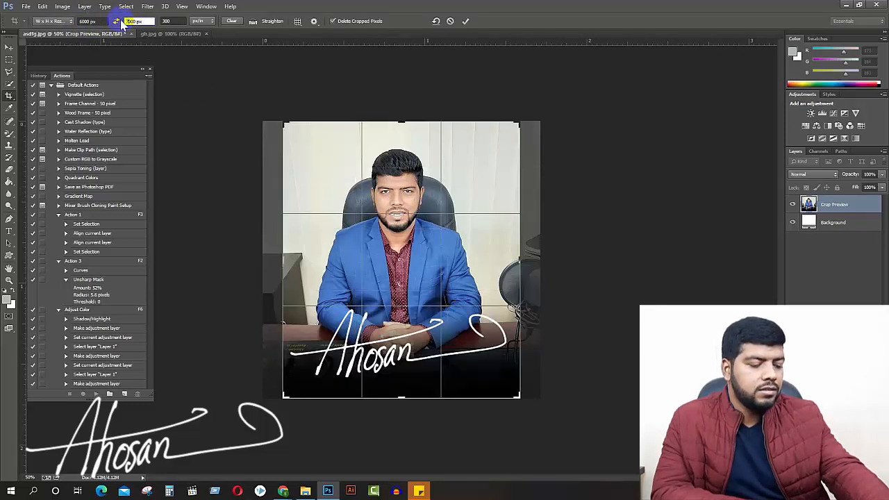
{"action": "left_click", "coordinate": [452, 213]}
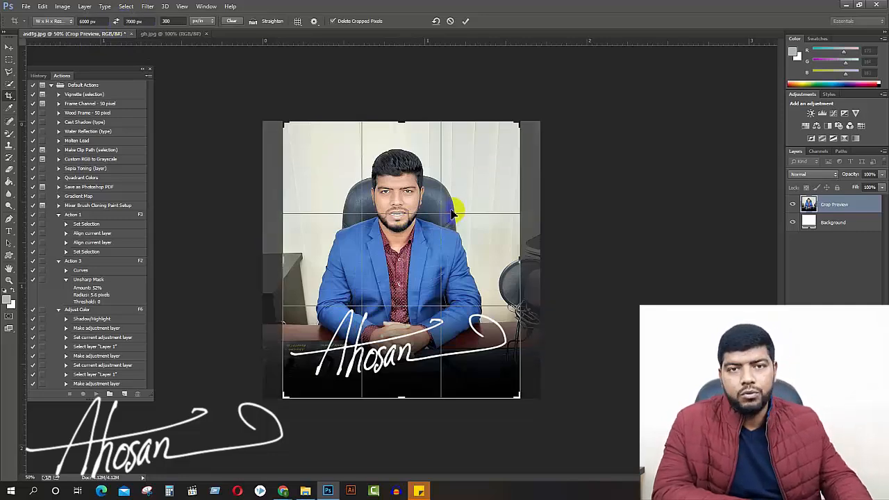
{"action": "key", "text": "Return"}
{"action": "key", "text": "ctrl+0"}
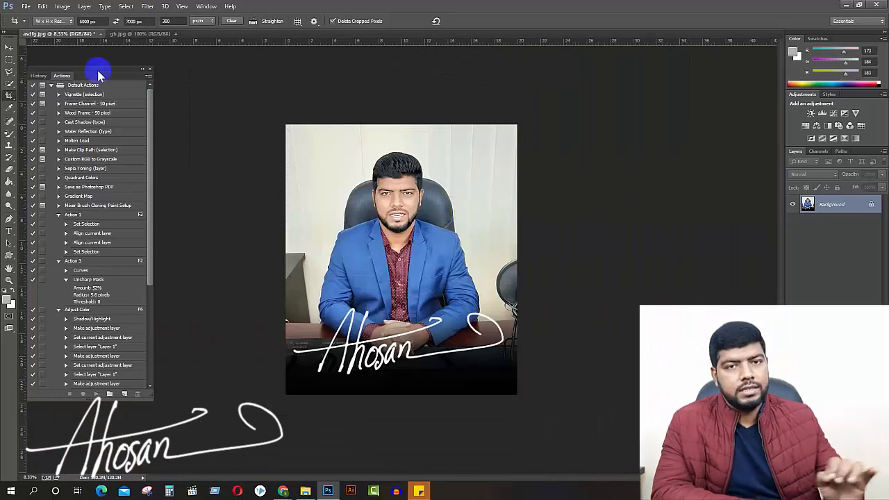
Save the cropped picture as a JPEG at Maximum quality 12 in Progressive format with 5 scans.
{"action": "left_click", "coordinate": [26, 6]}
{"action": "left_click", "coordinate": [54, 116]}
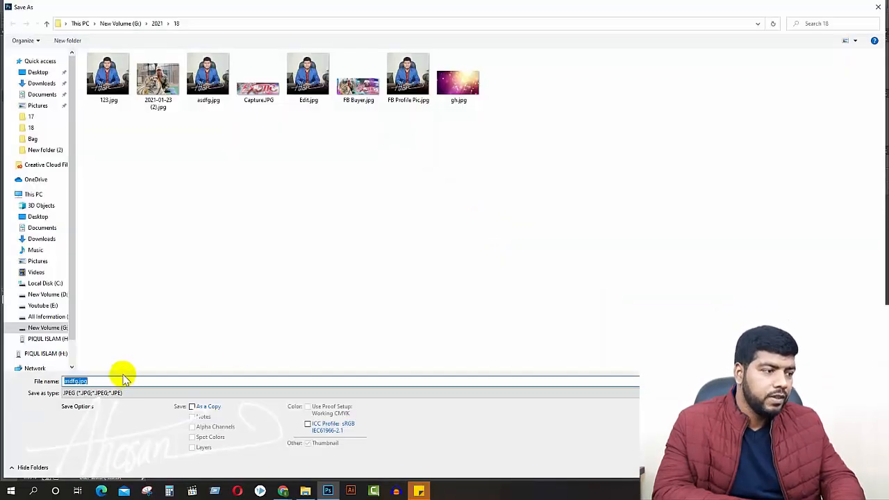
{"action": "key", "text": "Return"}
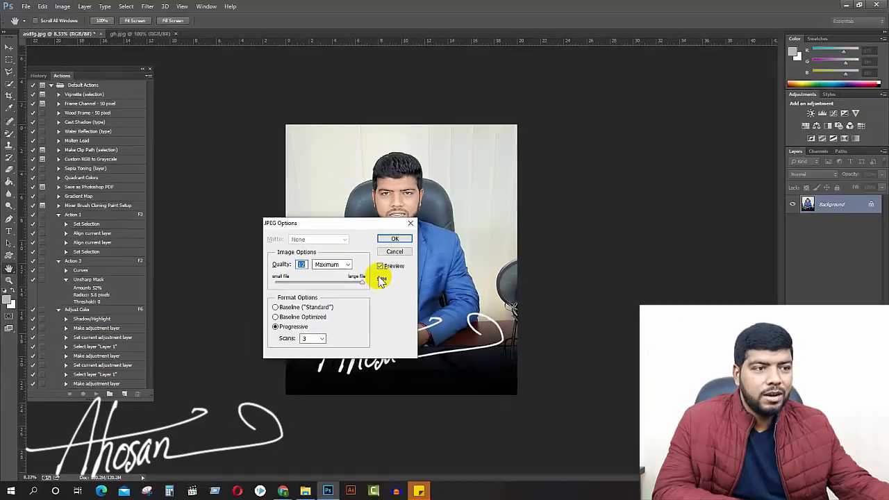
{"action": "left_click", "coordinate": [325, 374]}
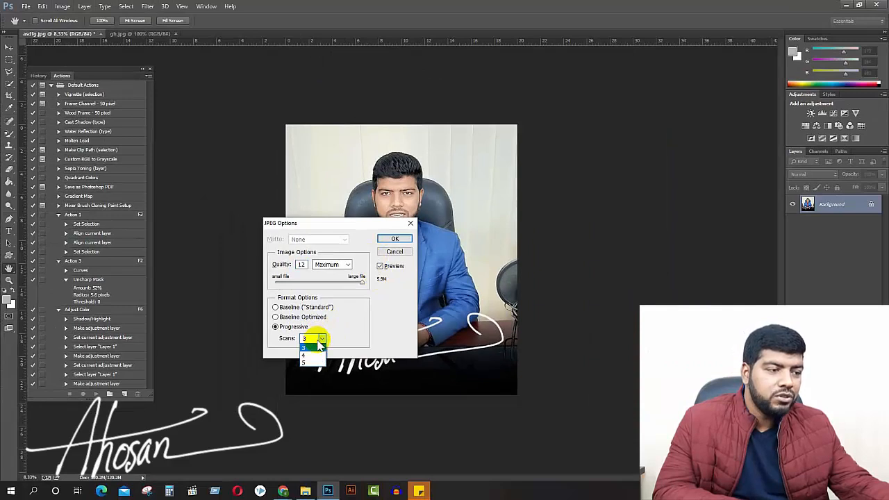
{"action": "left_click", "coordinate": [306, 363]}
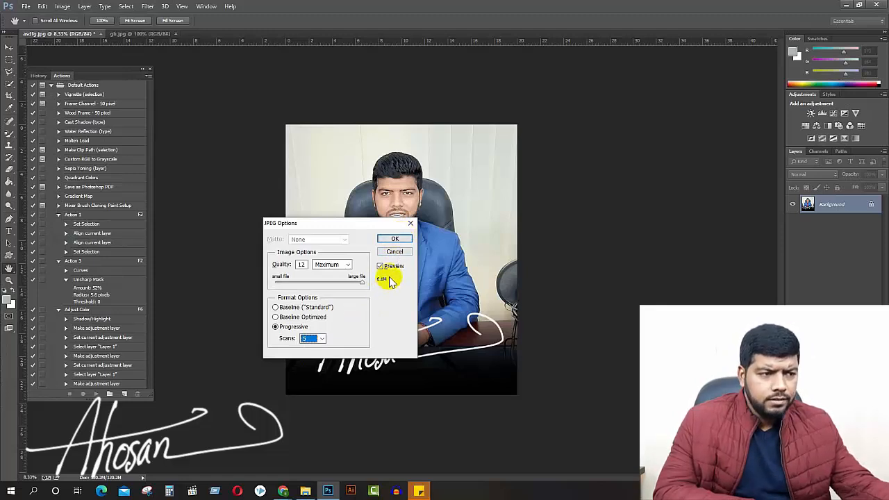
{"action": "left_click", "coordinate": [394, 239]}
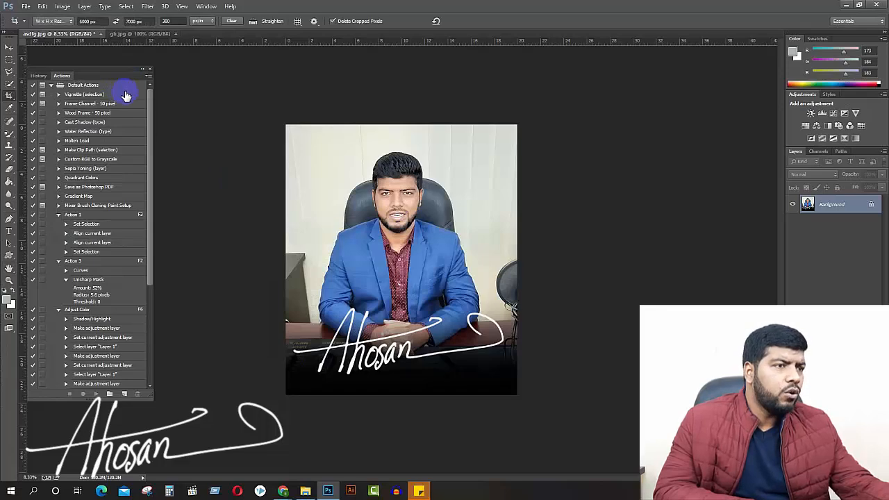
Open the cropped picture in Save for Web.
{"action": "left_click", "coordinate": [23, 7]}
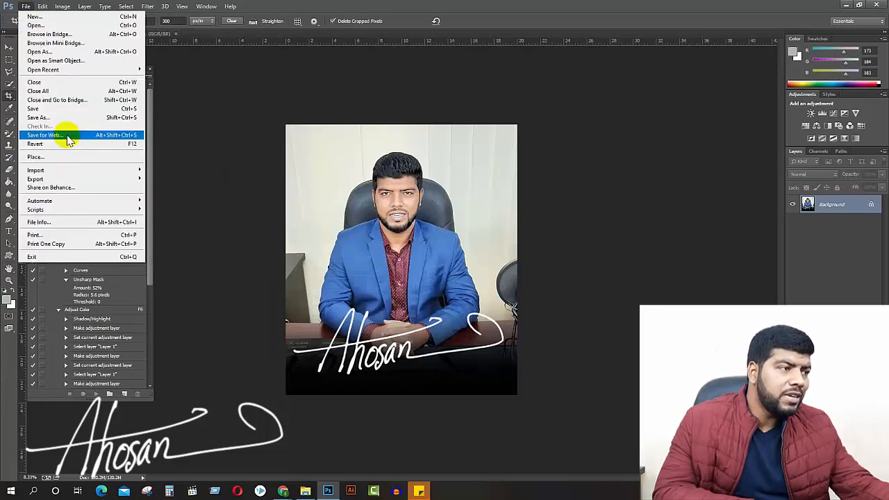
{"action": "left_click", "coordinate": [68, 136]}
{"action": "left_click", "coordinate": [476, 278]}
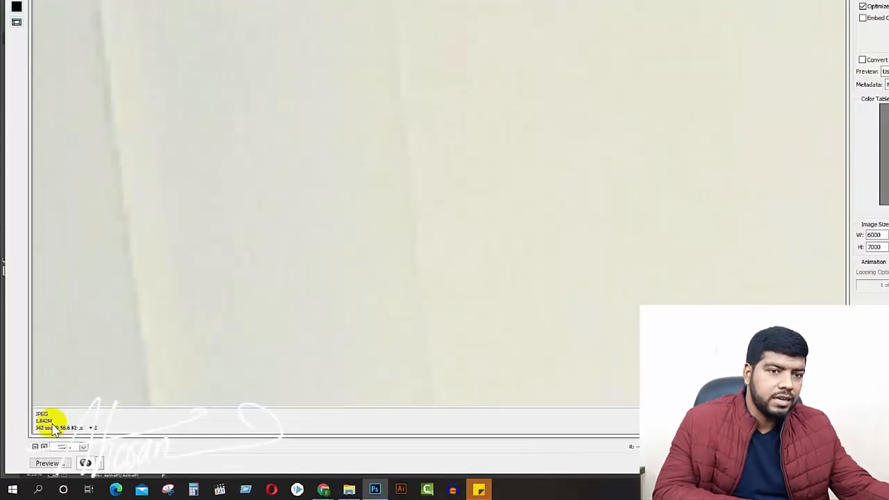
Try the Very High and Maximum JPEG qualities to compare file sizes, and return the setting to High.
{"action": "left_click", "coordinate": [769, 48]}
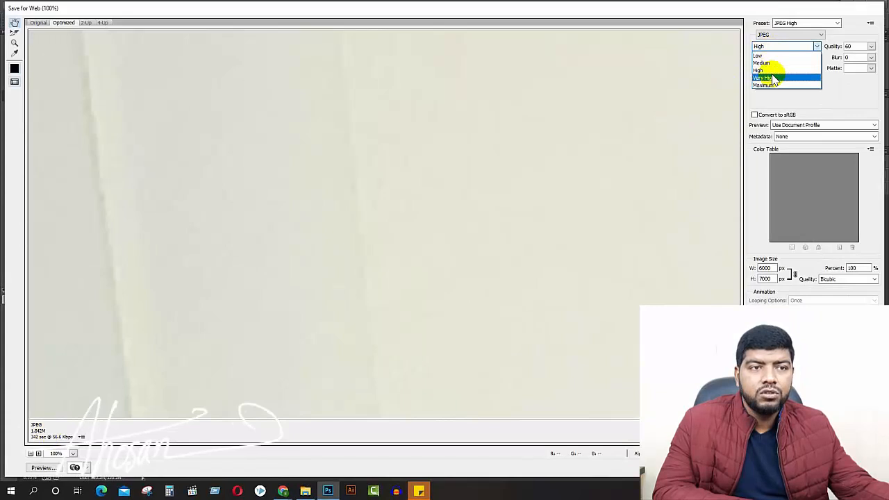
{"action": "left_click", "coordinate": [768, 77]}
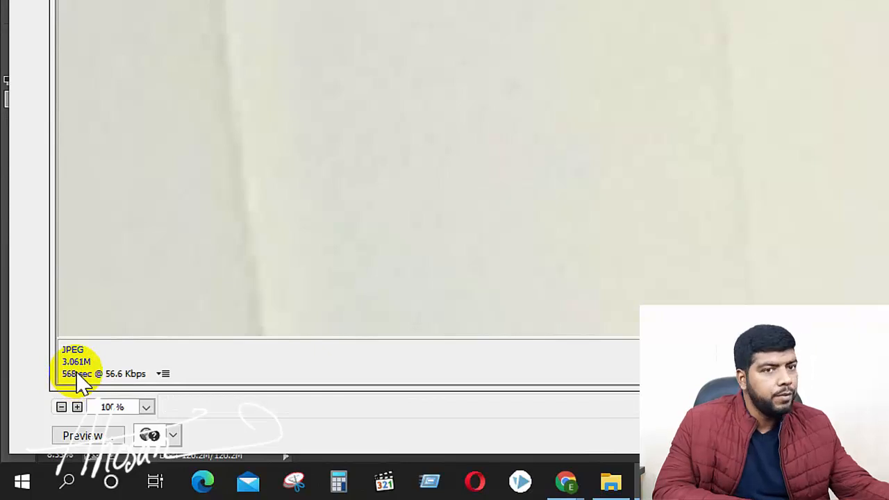
{"action": "left_click", "coordinate": [787, 46]}
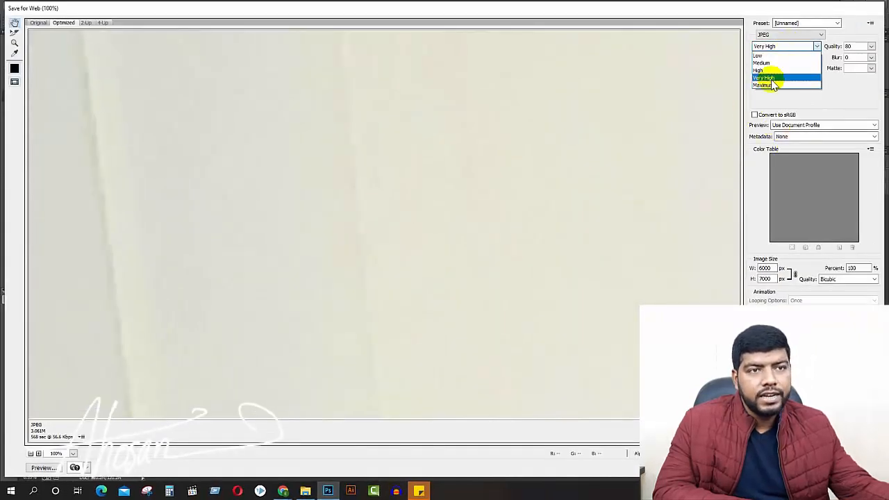
{"action": "left_click", "coordinate": [769, 84]}
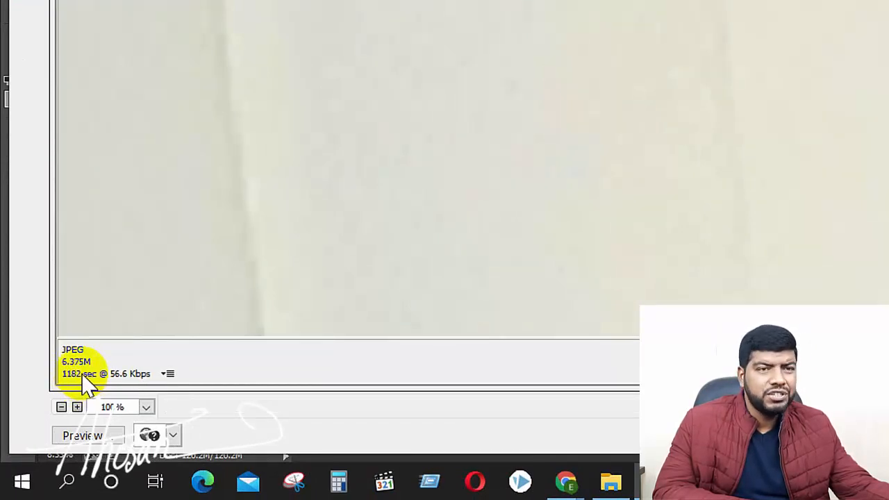
{"action": "left_click", "coordinate": [789, 47]}
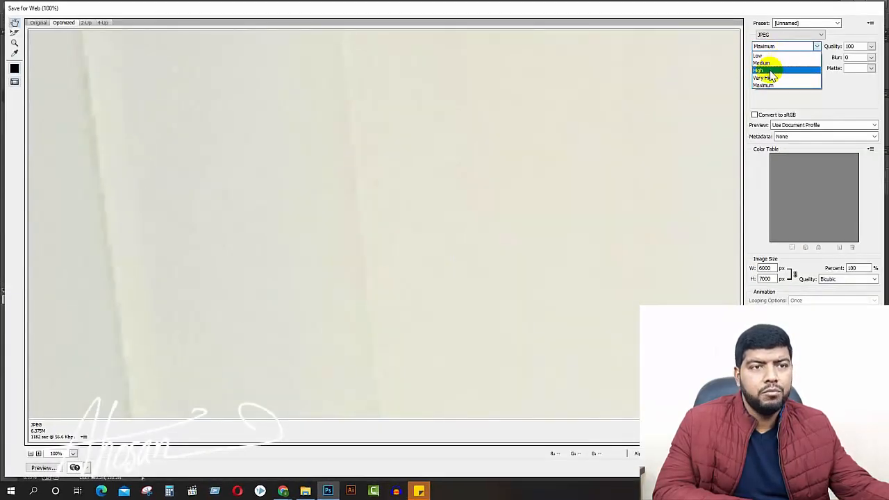
{"action": "left_click", "coordinate": [771, 65]}
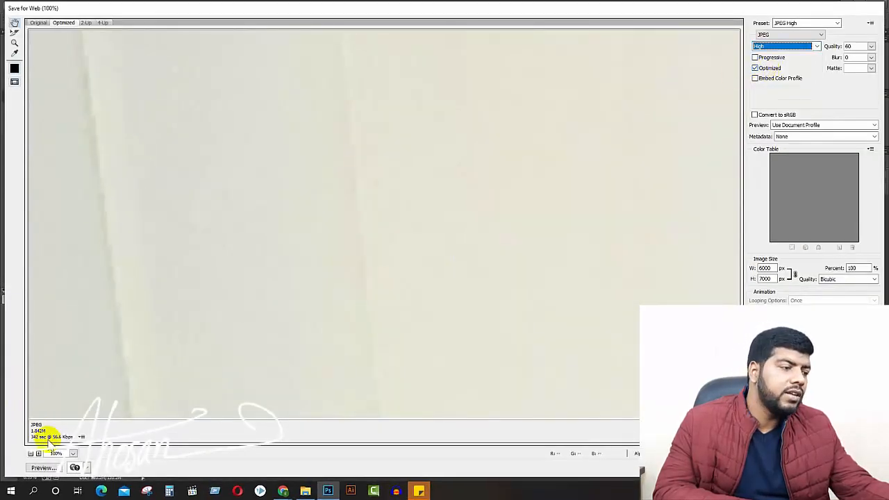